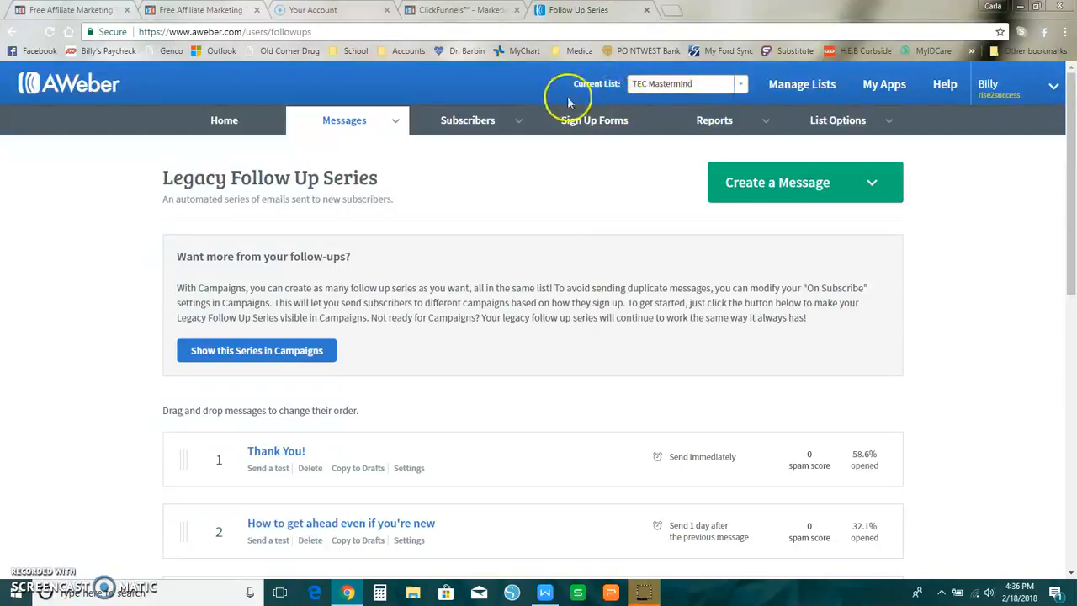
Start creating a new email list and review its company name, website and mailing address
{"action": "left_click", "coordinate": [803, 86]}
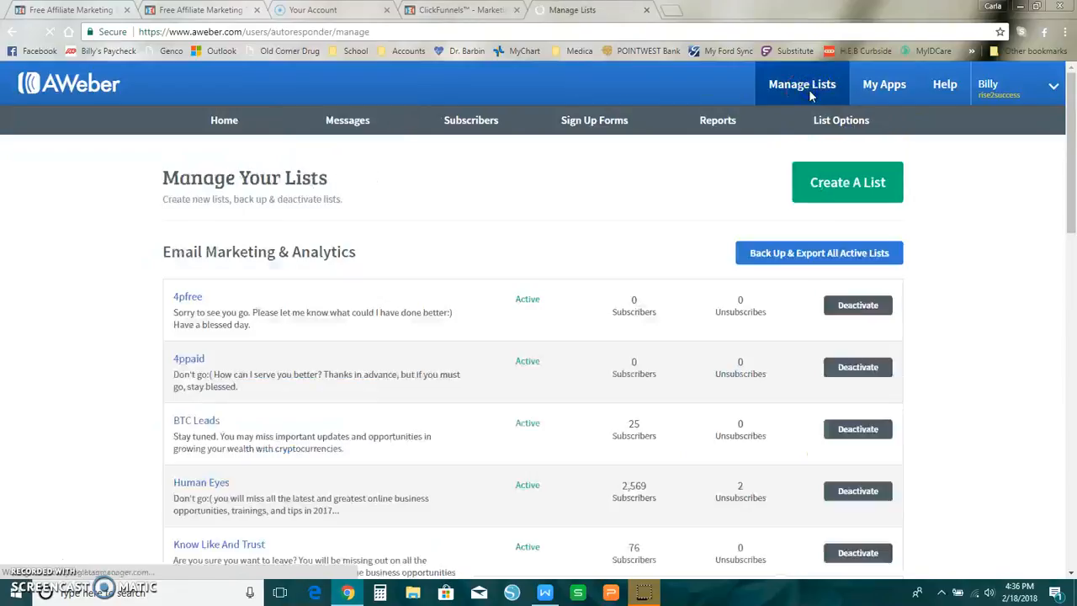
{"action": "left_click", "coordinate": [844, 180]}
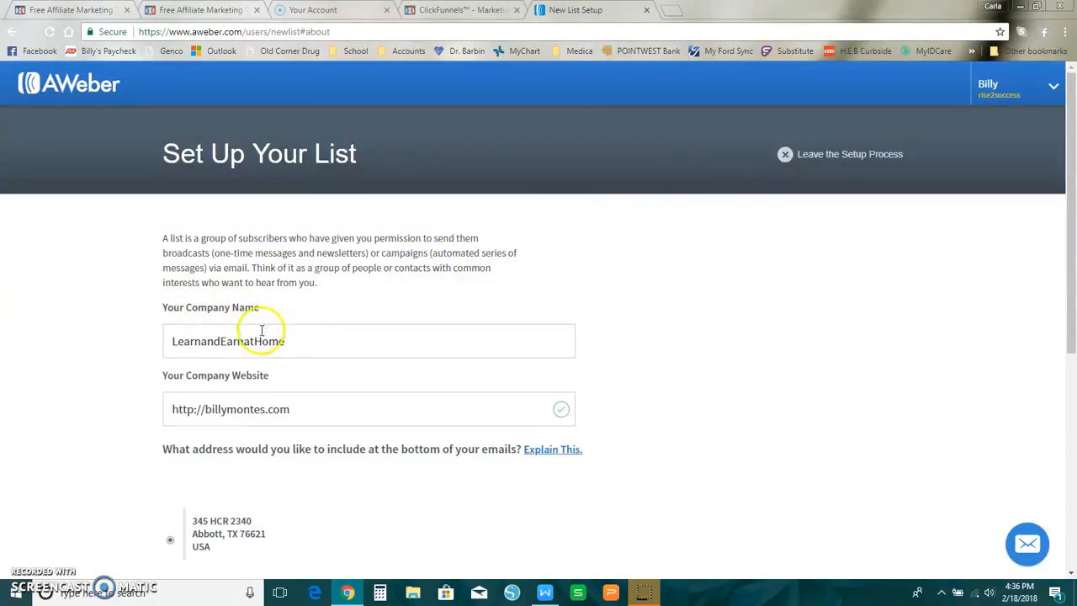
{"action": "scroll", "coordinate": [273, 315], "scroll_direction": "down", "scroll_amount": 1}
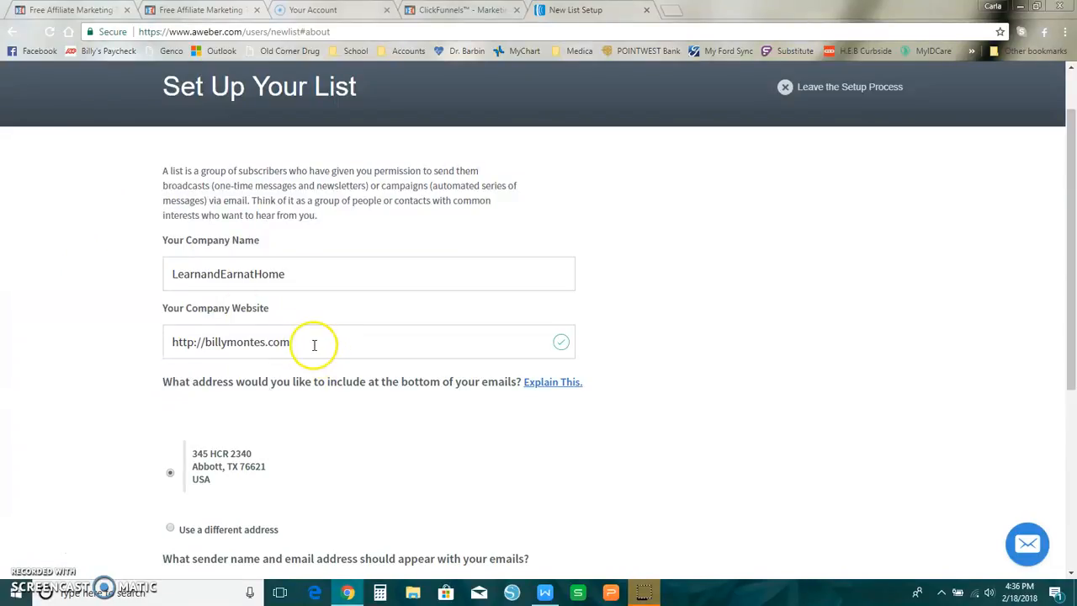
{"action": "scroll", "coordinate": [306, 306], "scroll_direction": "down", "scroll_amount": 3}
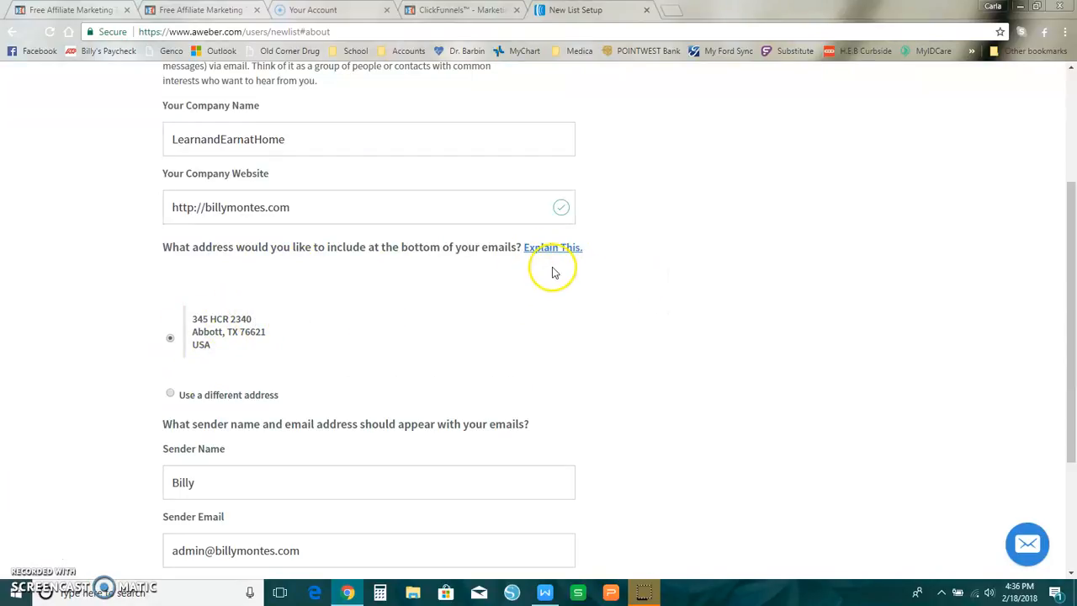
{"action": "scroll", "coordinate": [707, 280], "scroll_direction": "down", "scroll_amount": 3}
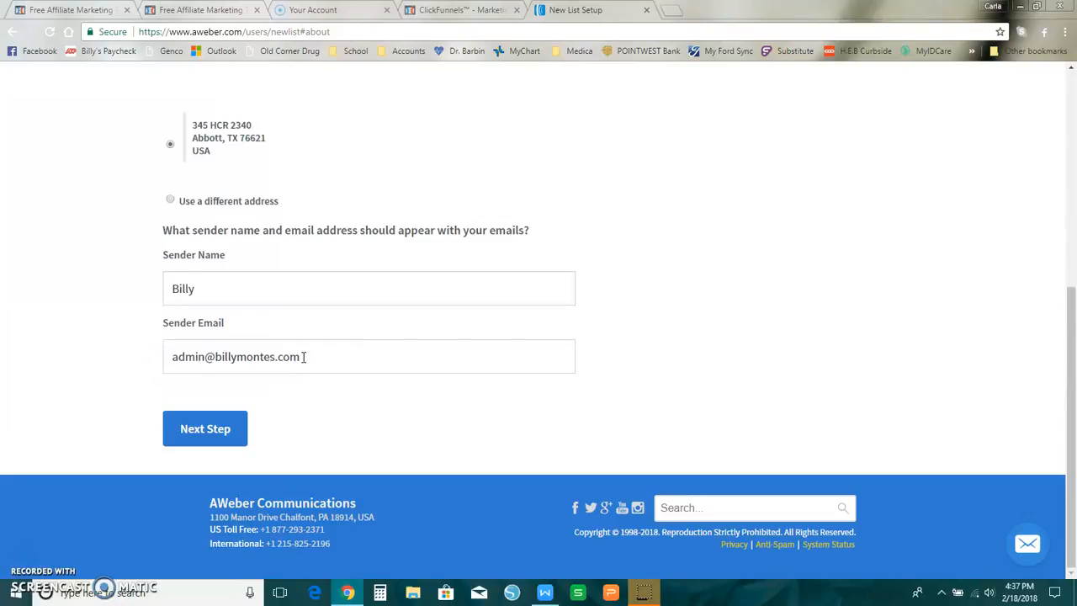
Check the sender email address and its domain, and accept the company and sender details for the list
{"action": "left_click_drag", "start_coordinate": [303, 357], "coordinate": [149, 356]}
{"action": "left_click", "coordinate": [112, 362]}
{"action": "left_click_drag", "start_coordinate": [169, 357], "coordinate": [314, 355]}
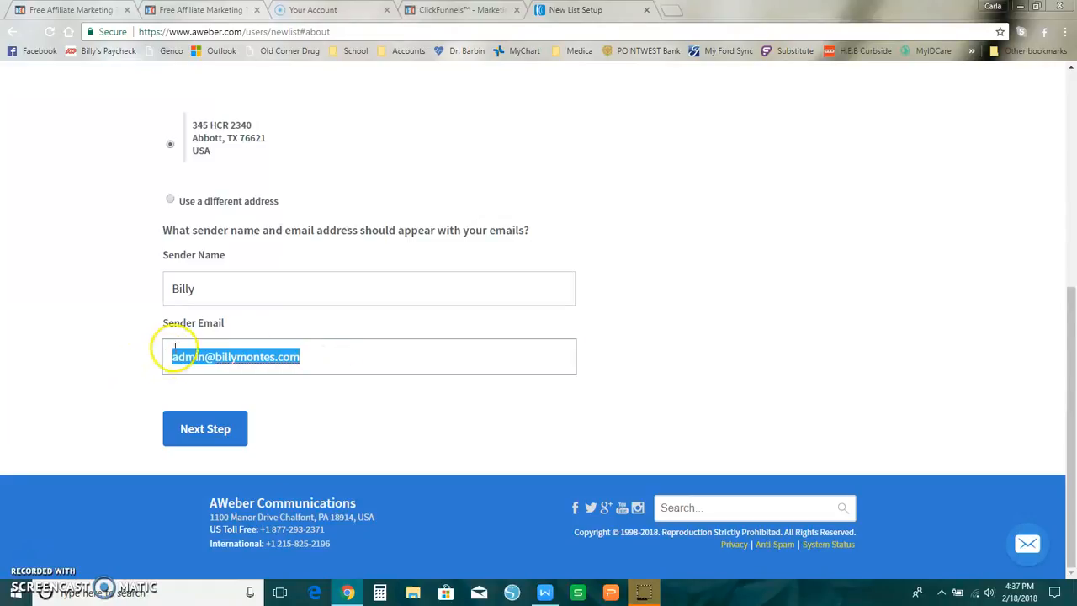
{"action": "left_click", "coordinate": [138, 357]}
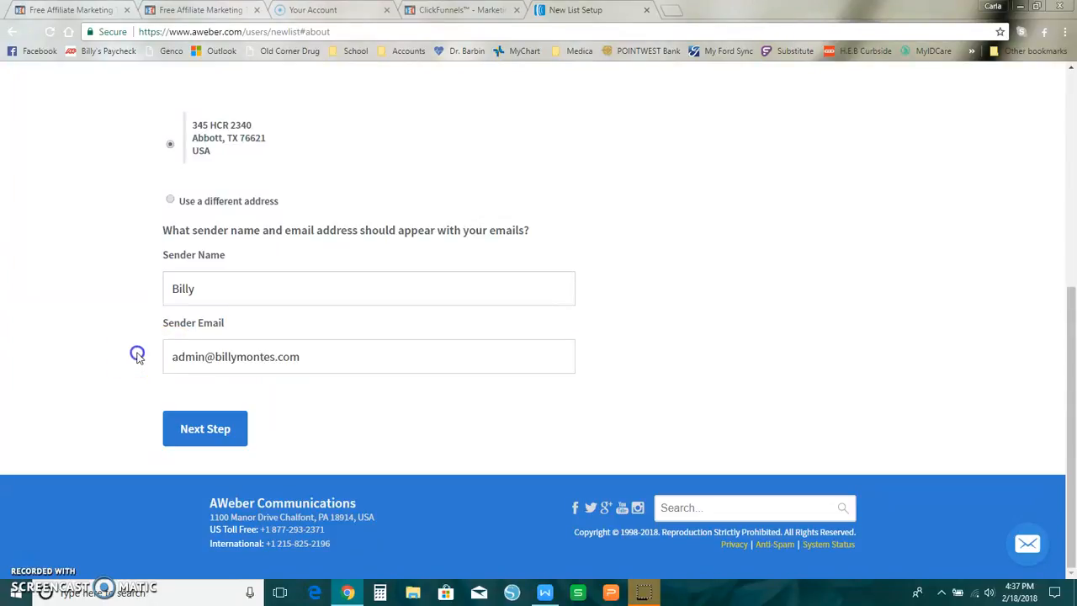
{"action": "left_click", "coordinate": [229, 357]}
{"action": "left_click", "coordinate": [308, 361]}
{"action": "left_click_drag", "start_coordinate": [307, 359], "coordinate": [218, 359]}
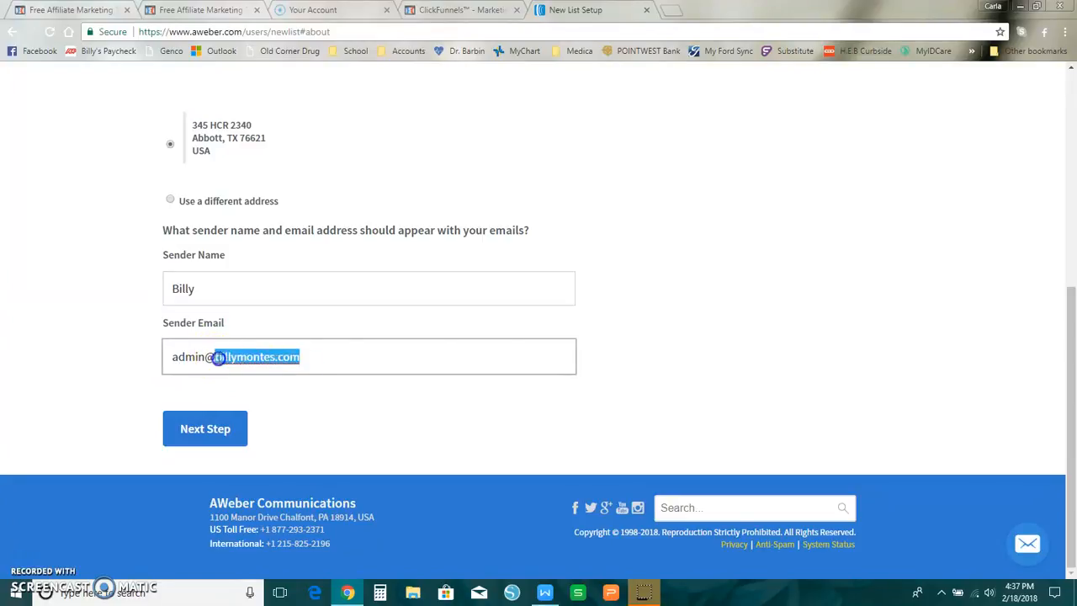
{"action": "scroll", "coordinate": [745, 295], "scroll_direction": "up", "scroll_amount": 2}
{"action": "scroll", "coordinate": [745, 295], "scroll_direction": "down", "scroll_amount": 2}
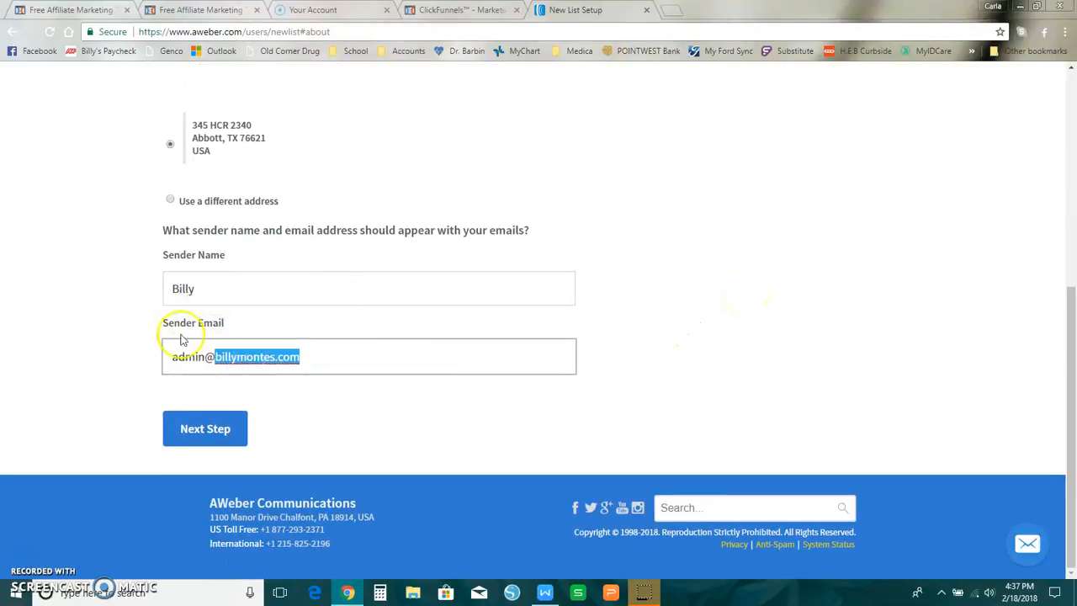
{"action": "left_click_drag", "start_coordinate": [269, 356], "coordinate": [305, 357]}
{"action": "left_click", "coordinate": [184, 357]}
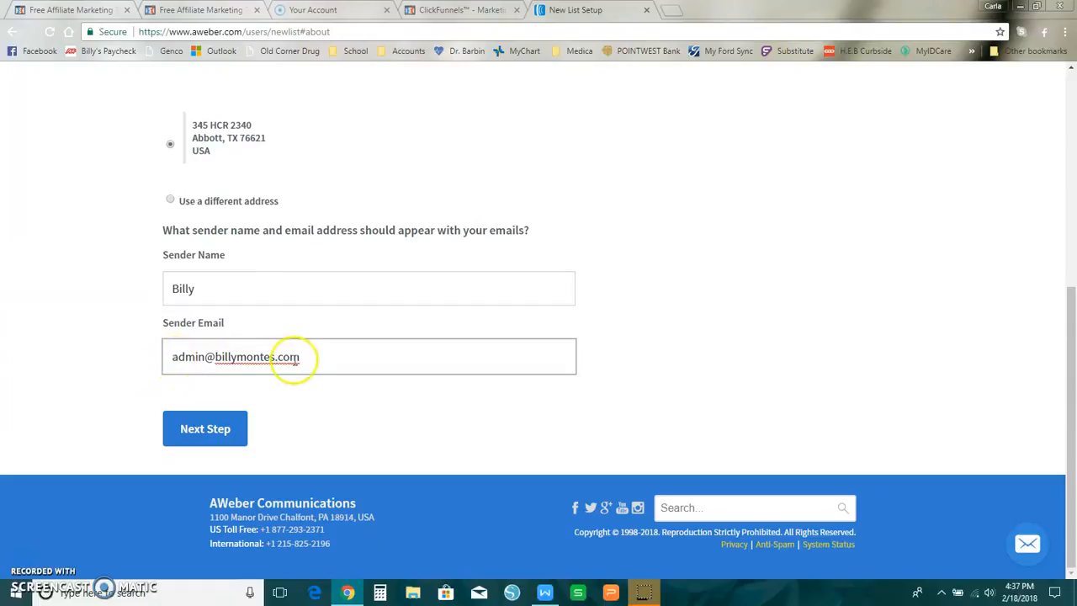
{"action": "left_click_drag", "start_coordinate": [303, 356], "coordinate": [215, 346]}
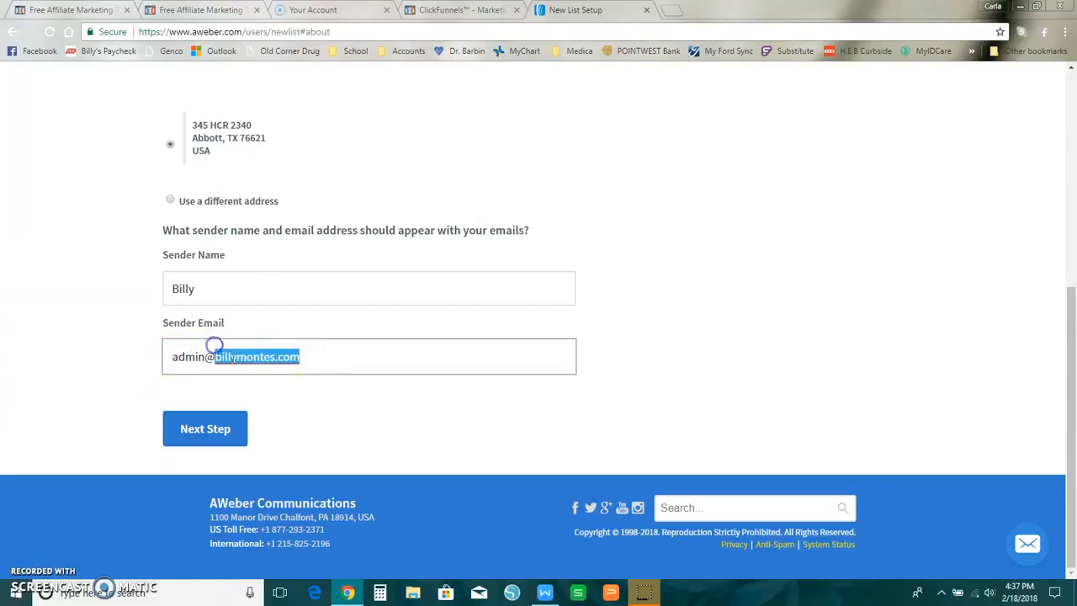
{"action": "left_click", "coordinate": [290, 394]}
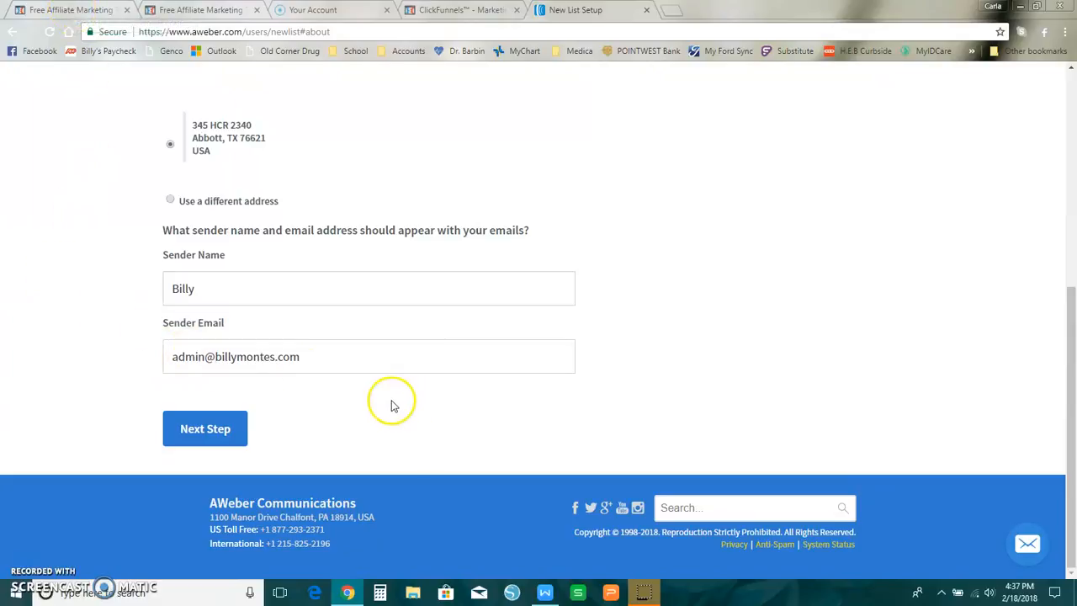
{"action": "left_click", "coordinate": [217, 429]}
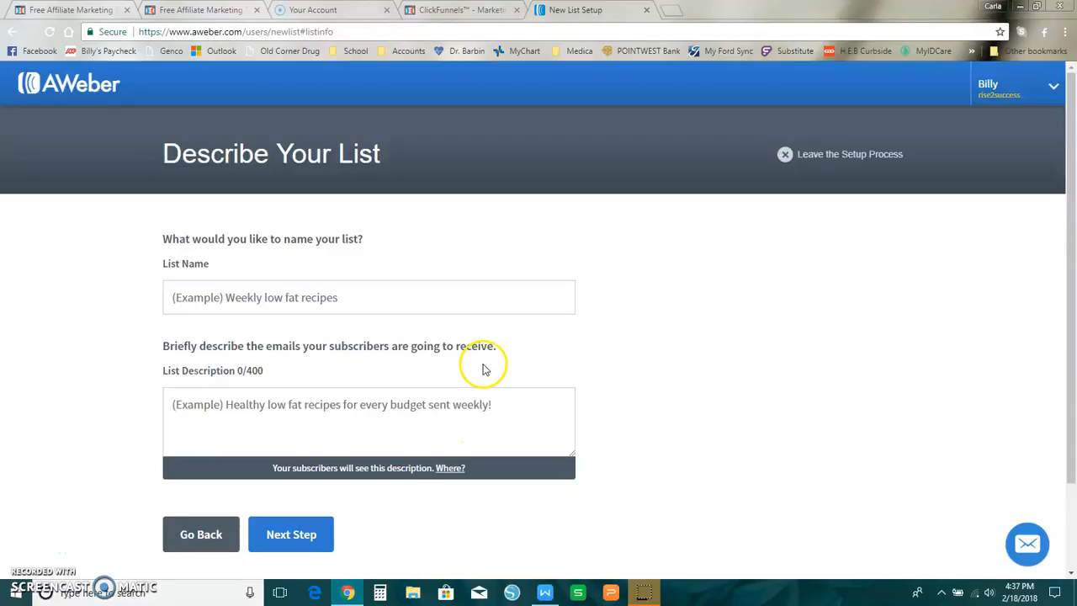
Try to continue the list setup with the list name and description left empty
{"action": "left_click", "coordinate": [212, 301]}
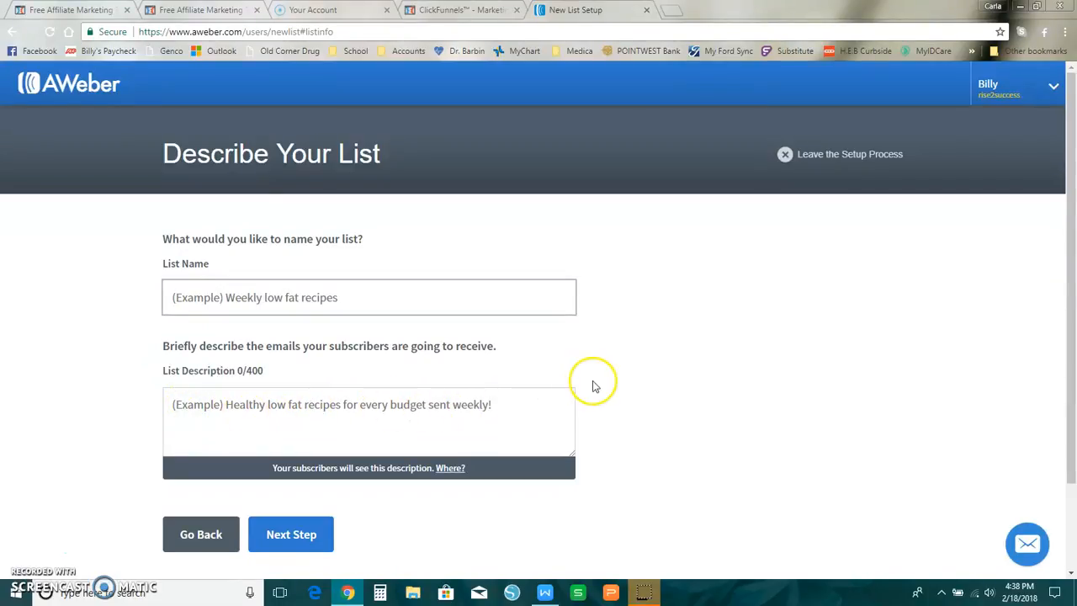
{"action": "scroll", "coordinate": [807, 384], "scroll_direction": "down", "scroll_amount": 1}
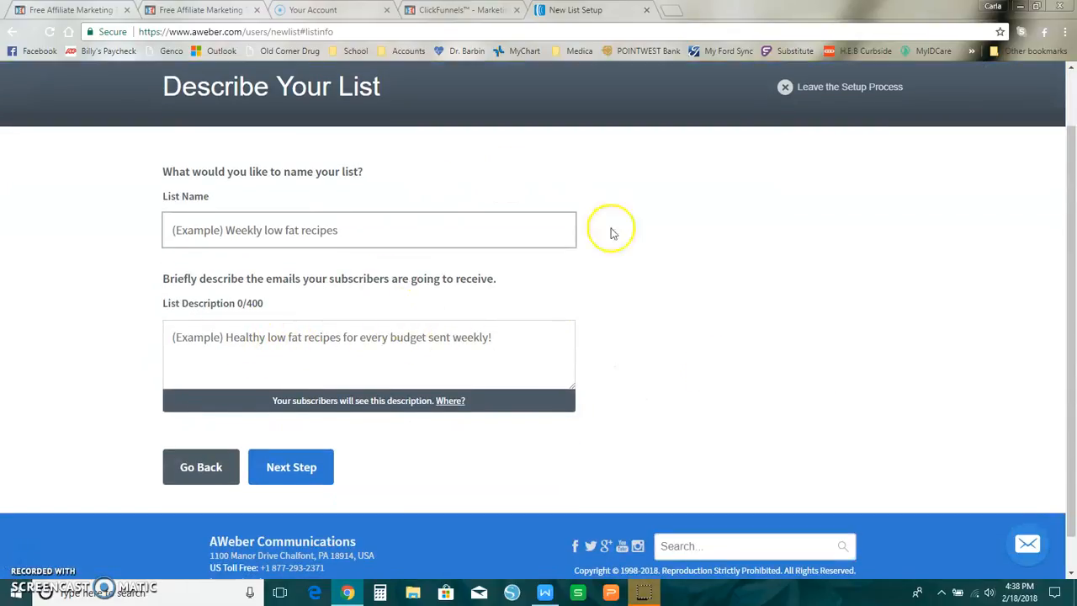
{"action": "left_click", "coordinate": [299, 474]}
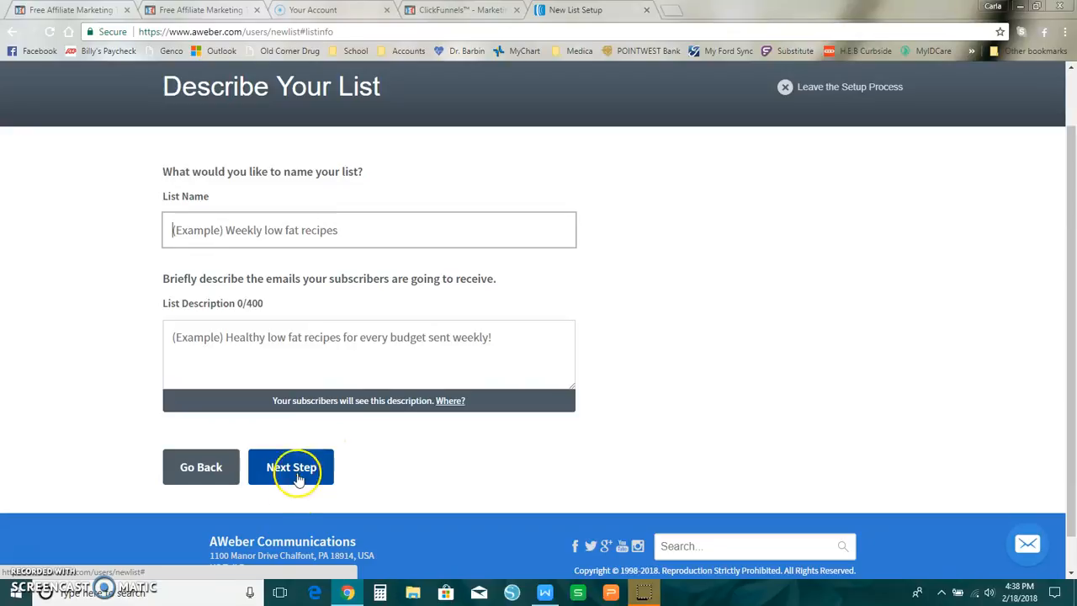
{"action": "left_click", "coordinate": [299, 477]}
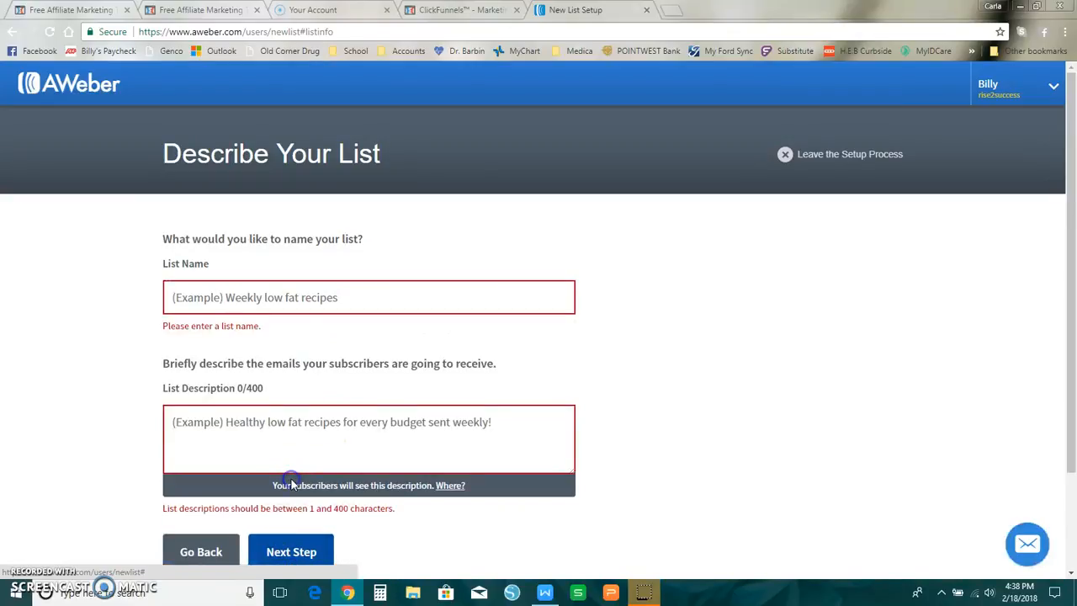
Name the list "Tornado Funnels", describe it as "Training on how to set up your affiliate business." and continue to the confirmation message
{"action": "left_click", "coordinate": [243, 298]}
{"action": "type", "text": "Tornado Funnels"}
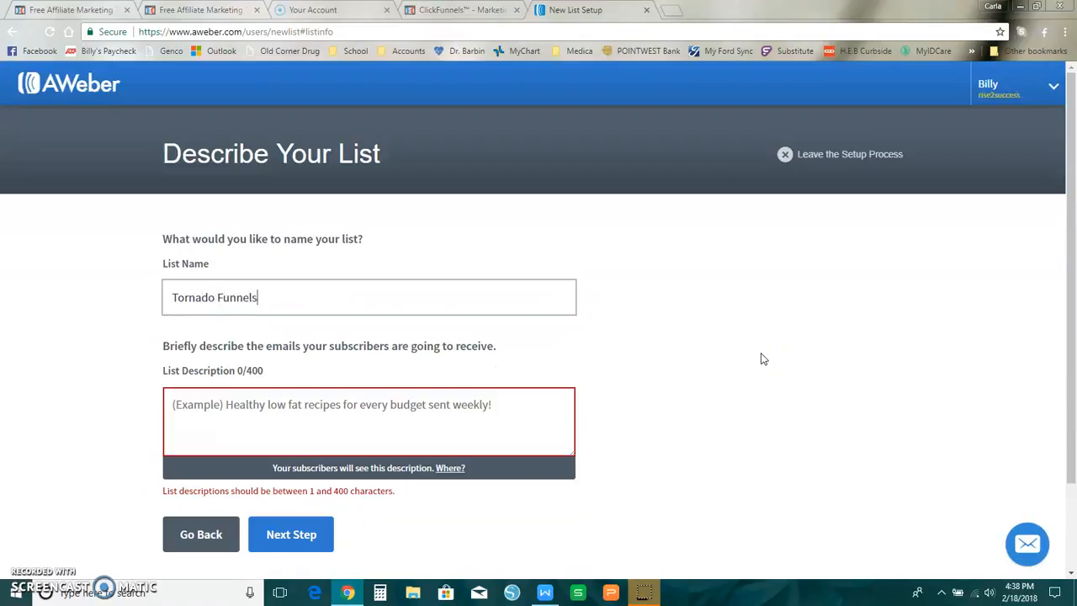
{"action": "left_click", "coordinate": [310, 401]}
{"action": "type", "text": "Tr"}
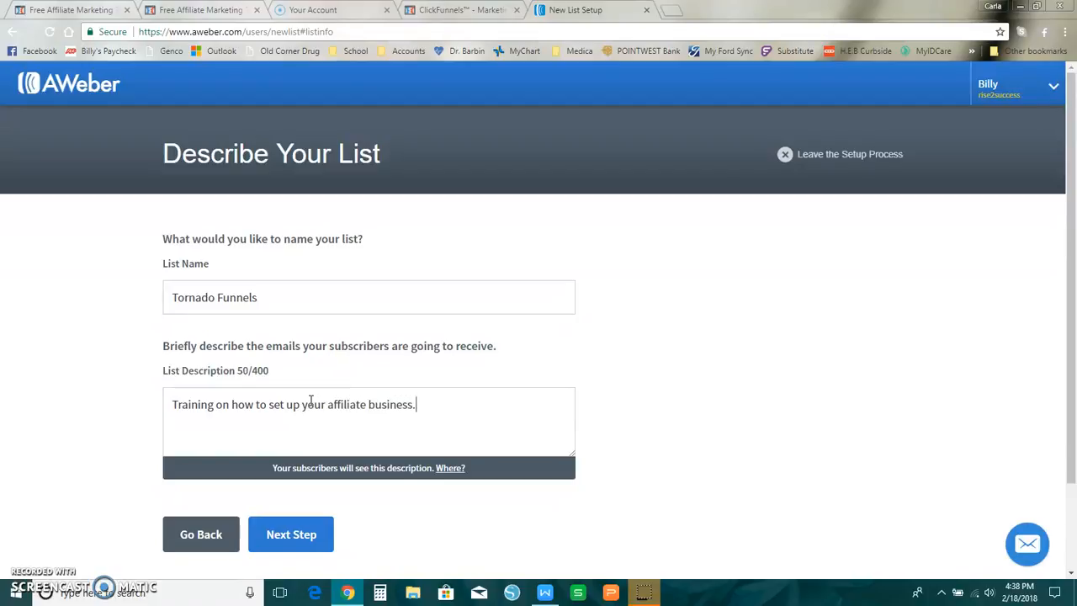
{"action": "scroll", "coordinate": [303, 437], "scroll_direction": "down", "scroll_amount": 2}
{"action": "left_click", "coordinate": [281, 463]}
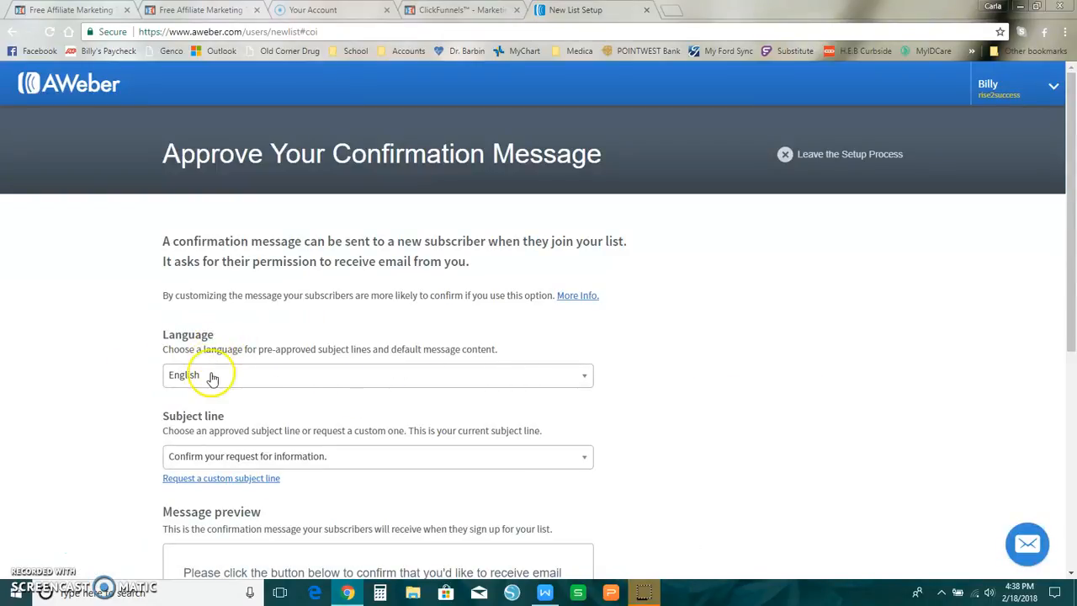
Keep English for the confirmation message, check its subject line and preview, and complete the list setup
{"action": "left_click", "coordinate": [587, 376]}
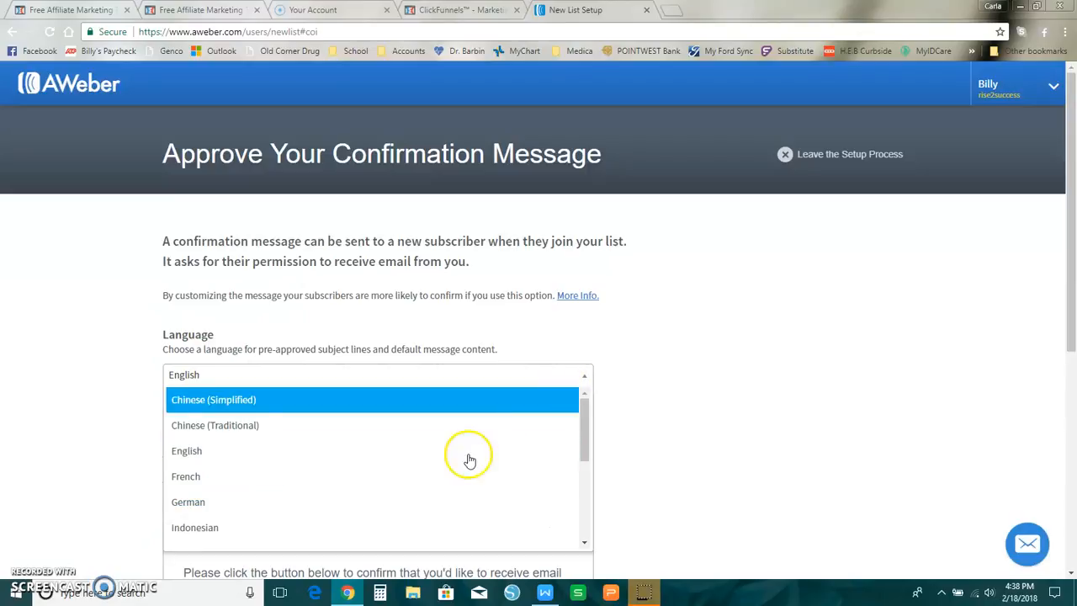
{"action": "left_click", "coordinate": [418, 371]}
{"action": "scroll", "coordinate": [579, 376], "scroll_direction": "down", "scroll_amount": 2}
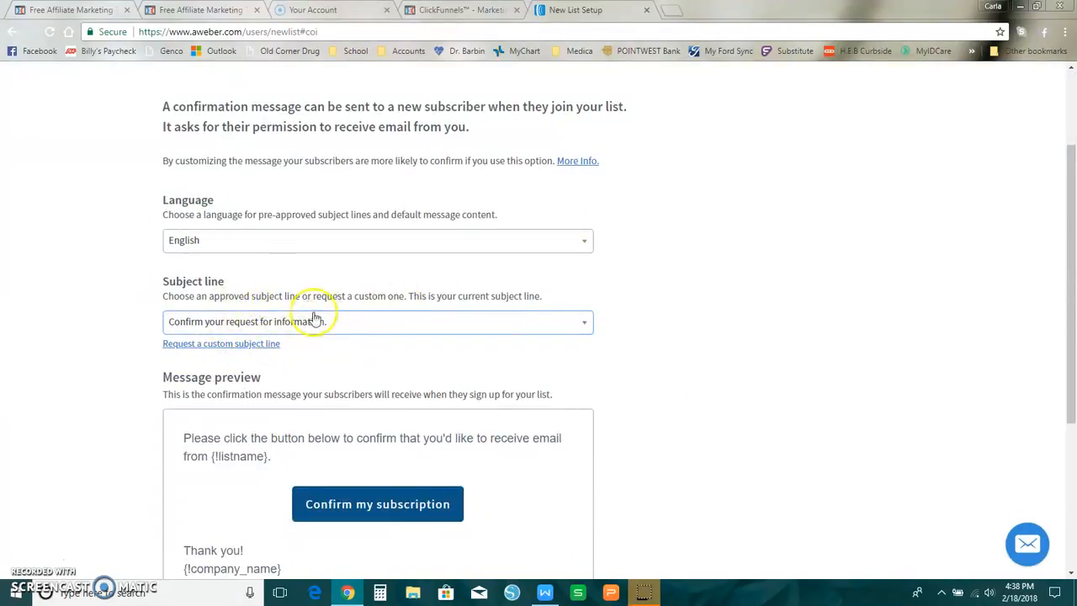
{"action": "scroll", "coordinate": [577, 325], "scroll_direction": "down", "scroll_amount": 3}
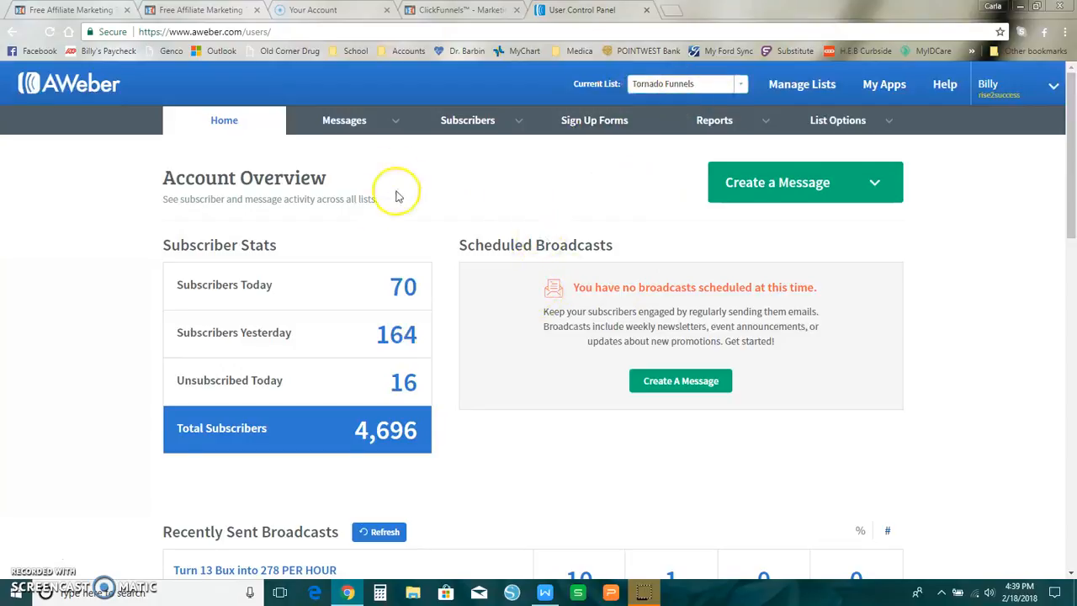
Open the legacy follow up messages of the Tornado Funnels list and go to their campaign sharing settings
{"action": "mouse_move", "coordinate": [361, 125]}
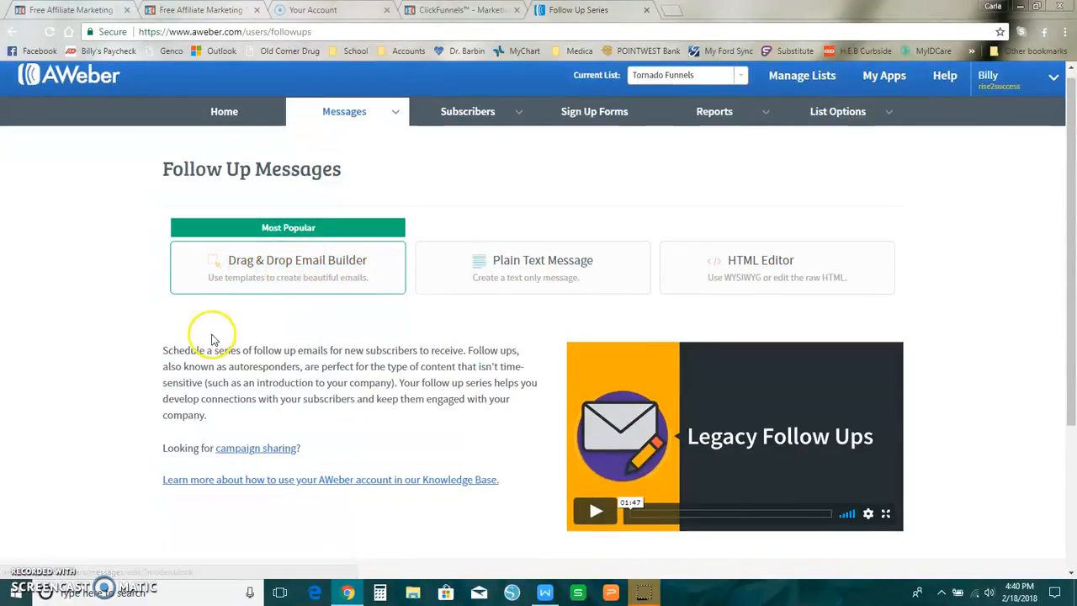
{"action": "scroll", "coordinate": [221, 349], "scroll_direction": "down", "scroll_amount": 2}
{"action": "scroll", "coordinate": [323, 256], "scroll_direction": "down", "scroll_amount": 1}
{"action": "scroll", "coordinate": [347, 278], "scroll_direction": "up", "scroll_amount": 2}
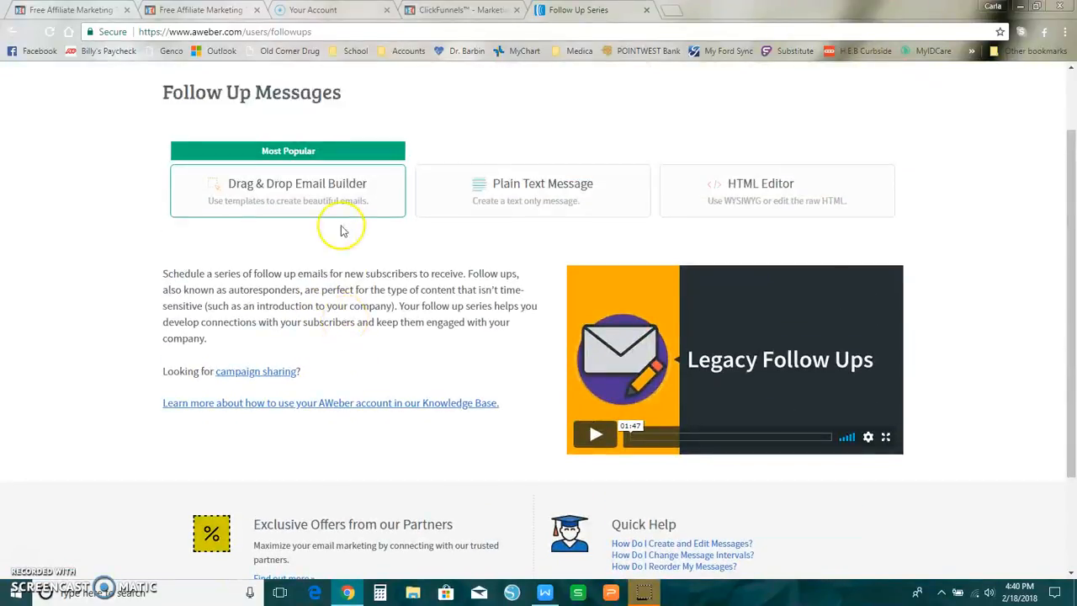
{"action": "left_click", "coordinate": [248, 373]}
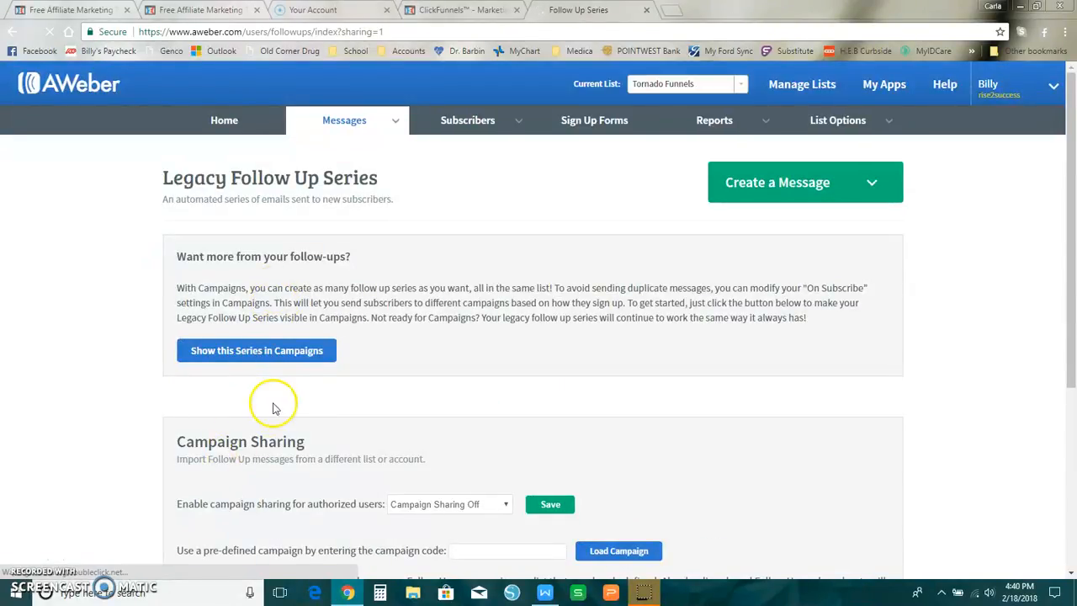
{"action": "scroll", "coordinate": [446, 354], "scroll_direction": "down", "scroll_amount": 1}
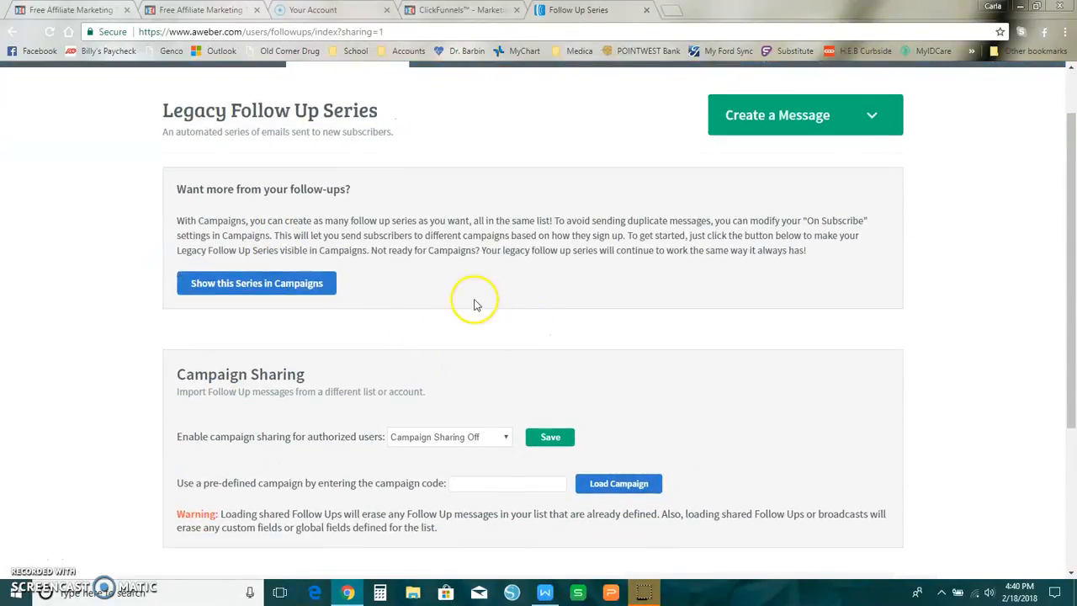
{"action": "scroll", "coordinate": [421, 277], "scroll_direction": "down", "scroll_amount": 1}
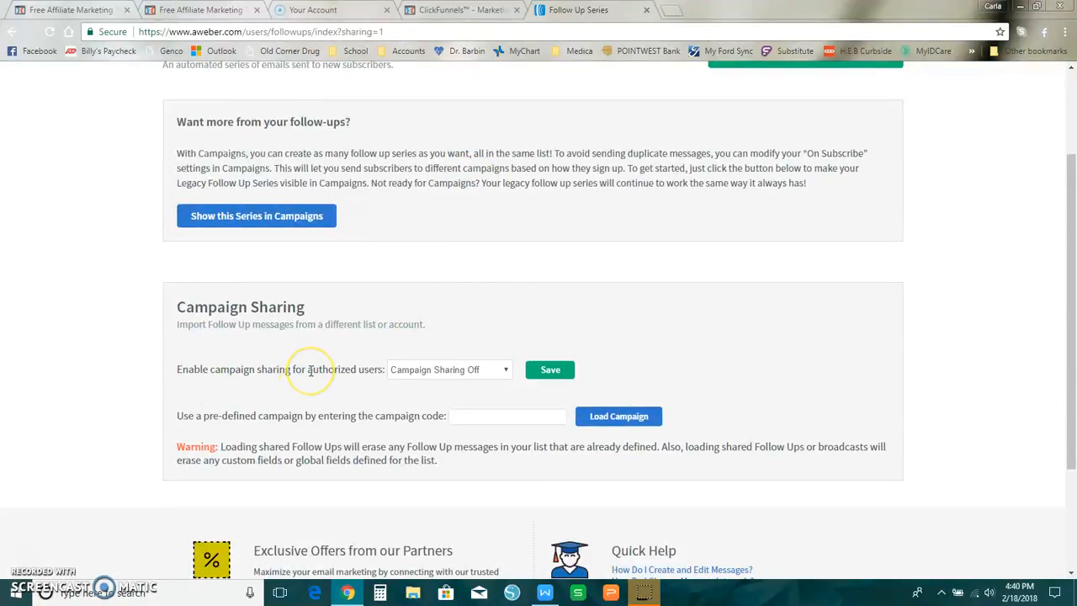
Set campaign sharing for authorized users to Follow Ups Only and save it
{"action": "left_click", "coordinate": [493, 376]}
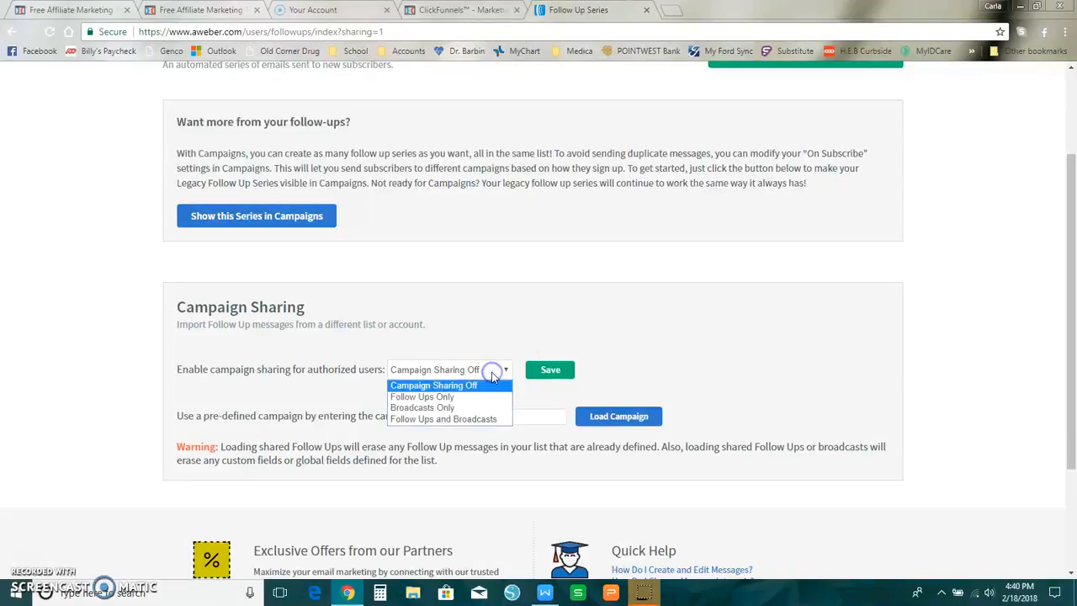
{"action": "left_click", "coordinate": [436, 397]}
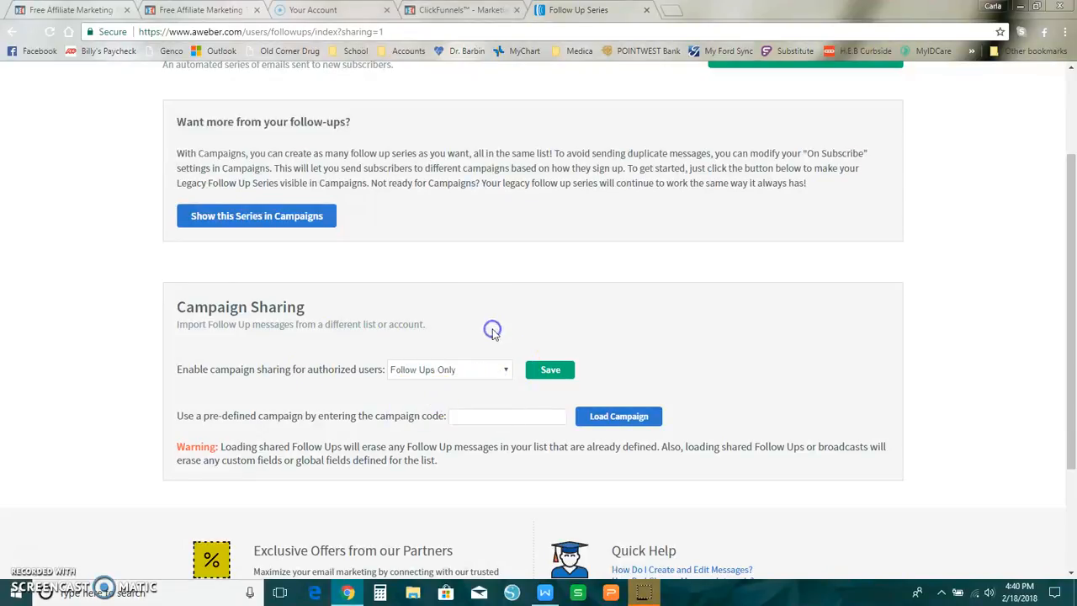
{"action": "left_click", "coordinate": [530, 369]}
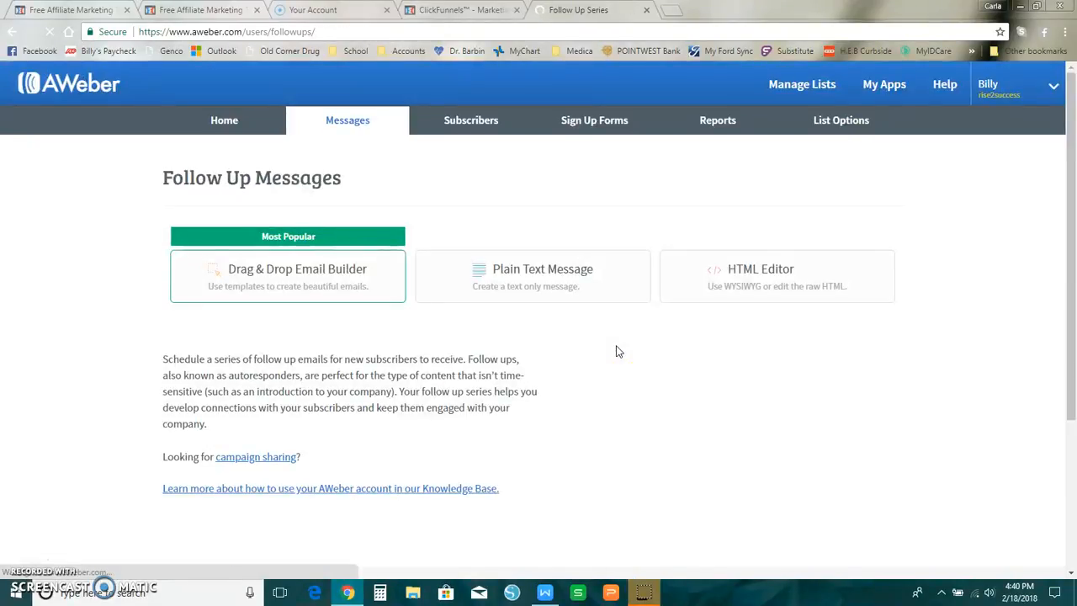
Reopen the campaign sharing settings for the Tornado Funnels follow up messages
{"action": "scroll", "coordinate": [617, 351], "scroll_direction": "down", "scroll_amount": 2}
{"action": "left_click", "coordinate": [263, 328]}
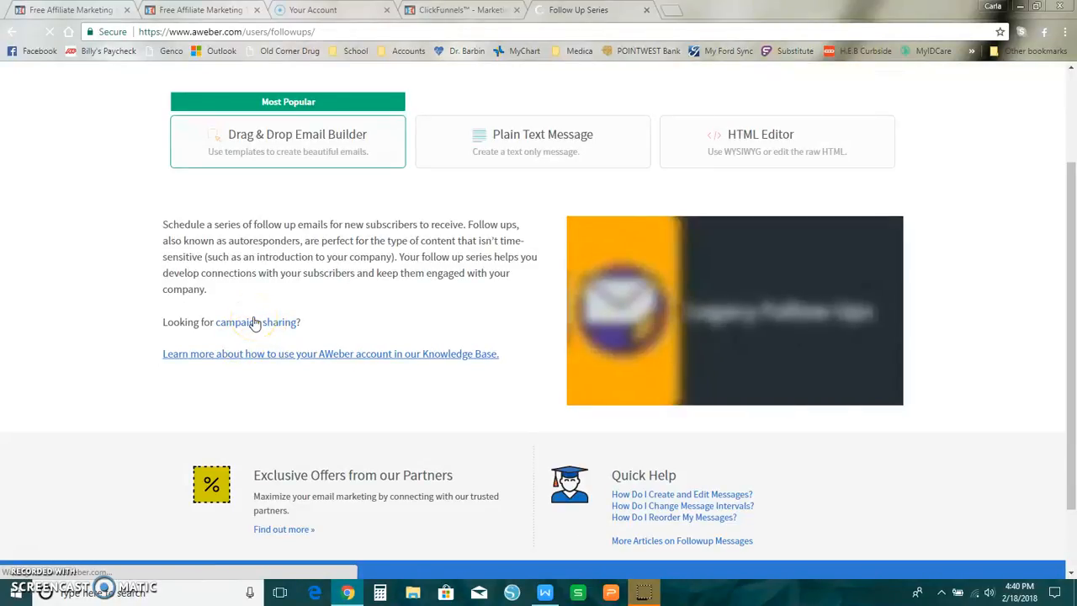
{"action": "scroll", "coordinate": [362, 380], "scroll_direction": "down", "scroll_amount": 3}
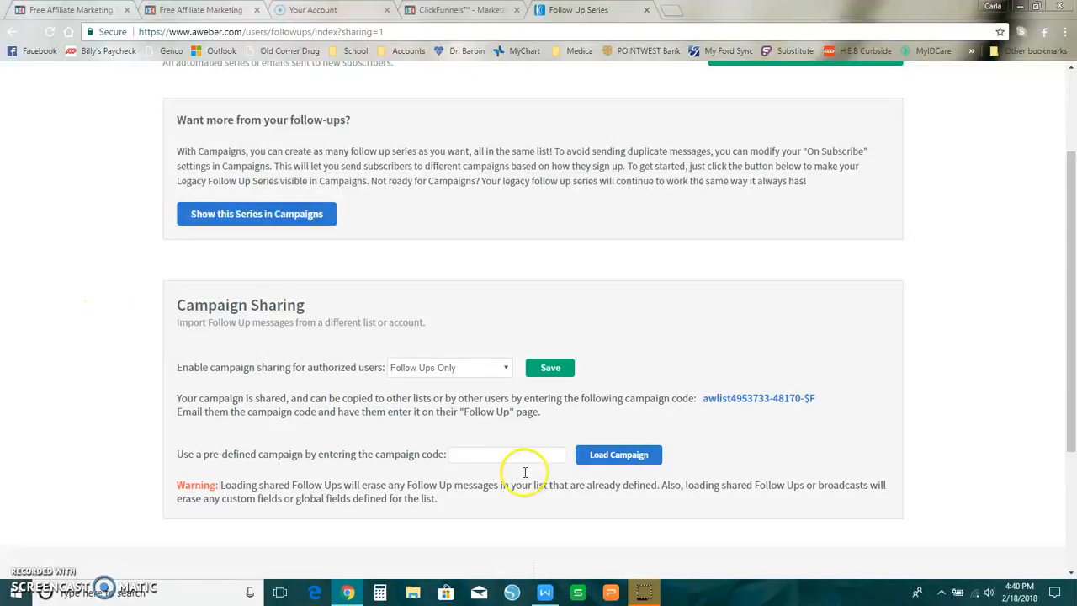
Switch to the Your Aweber Share Code.docx document in WPS Writer and copy the highlighted campaign share code
{"action": "left_click", "coordinate": [545, 592]}
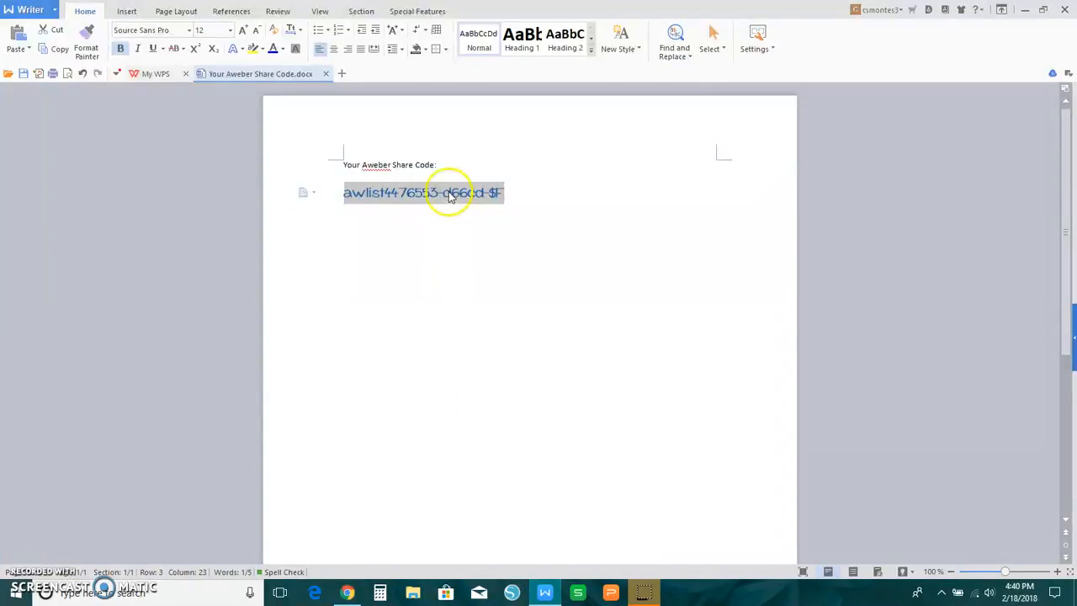
{"action": "right_click", "coordinate": [421, 194]}
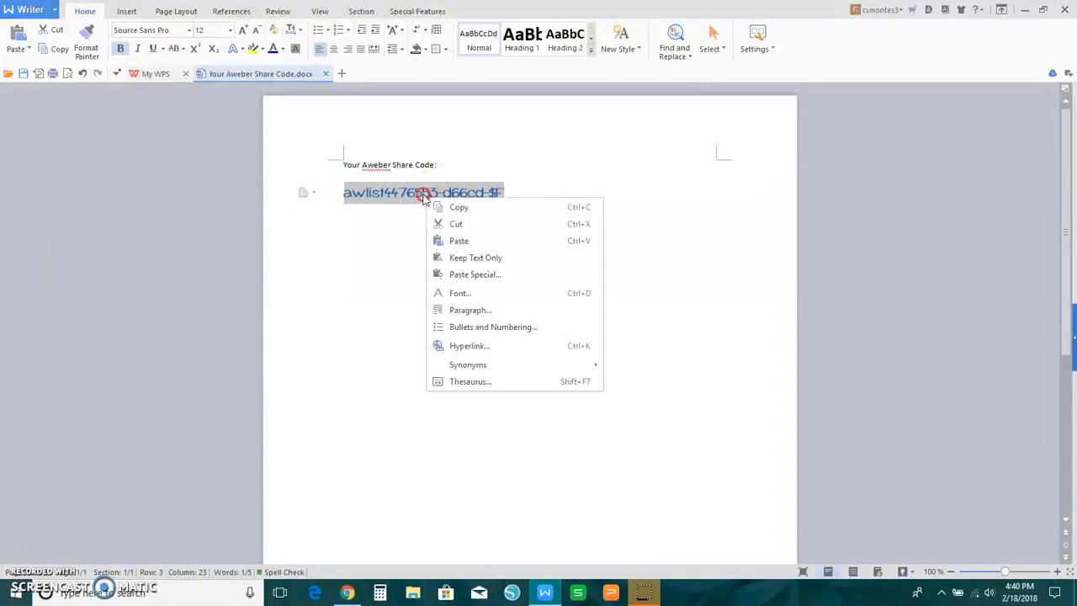
{"action": "left_click", "coordinate": [461, 206]}
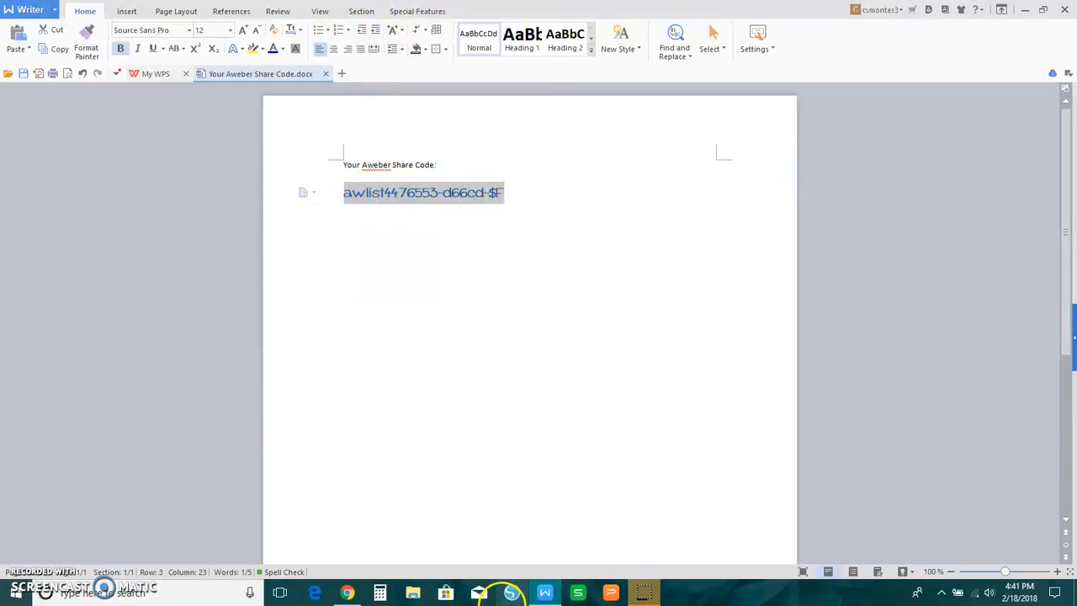
Switch back to AWeber in Chrome, paste the copied code as the pre-defined campaign code, and load the campaign
{"action": "left_click", "coordinate": [347, 592]}
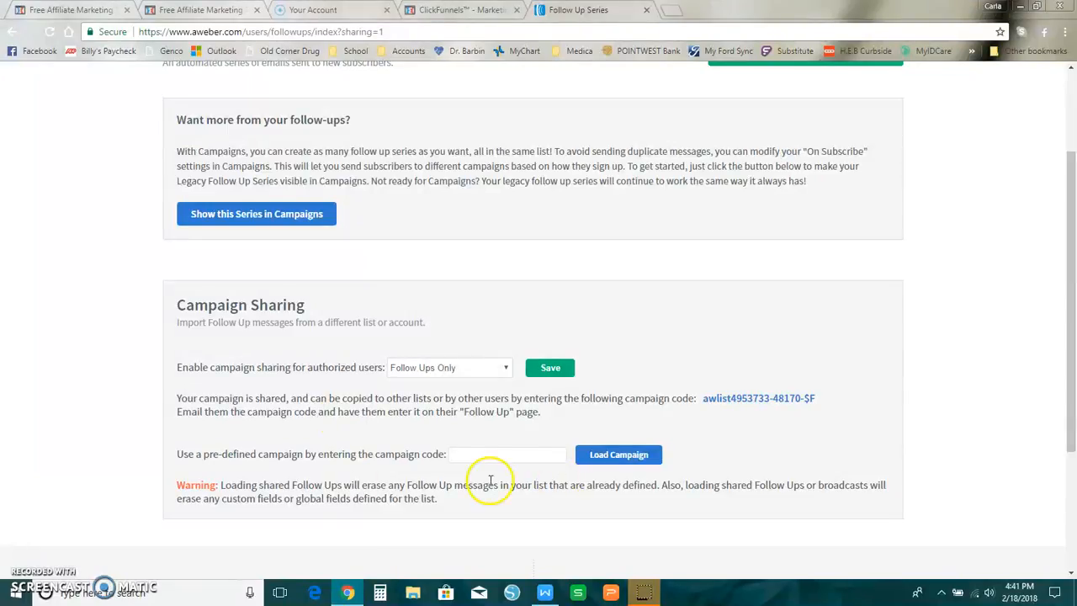
{"action": "left_click", "coordinate": [477, 459]}
{"action": "right_click", "coordinate": [477, 459]}
{"action": "left_click", "coordinate": [500, 355]}
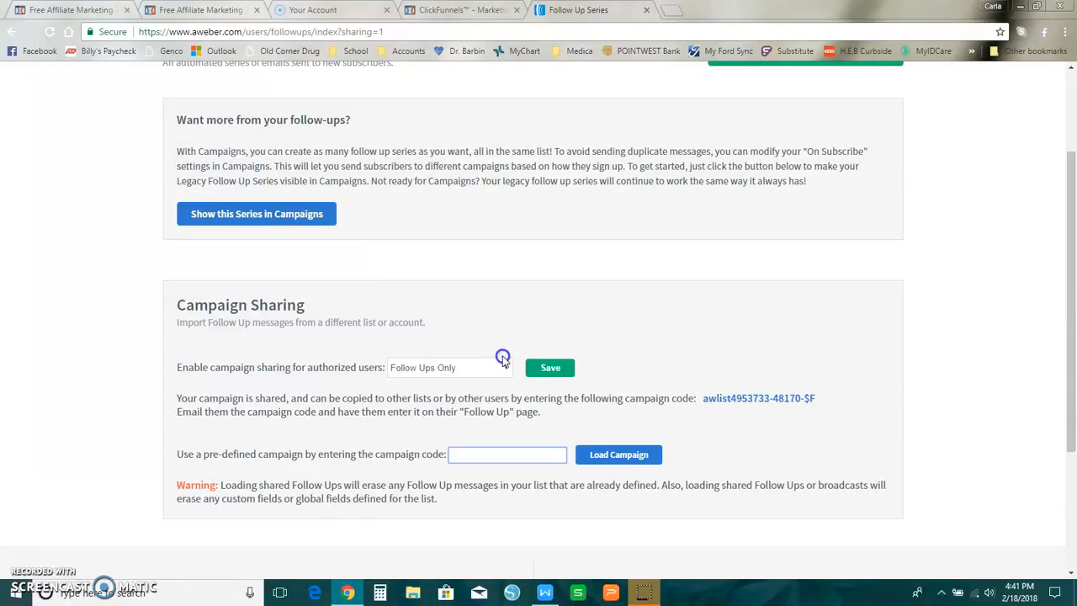
{"action": "left_click", "coordinate": [613, 461]}
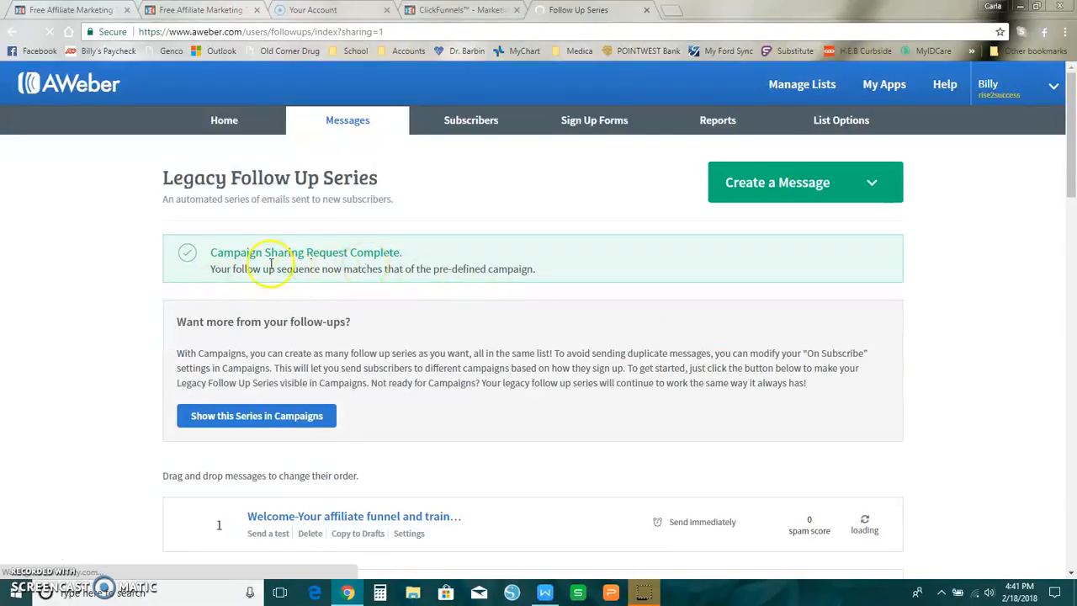
Look through the follow up messages imported into the Legacy Follow Up Series, checking their subjects and send intervals
{"action": "scroll", "coordinate": [409, 306], "scroll_direction": "down", "scroll_amount": 4}
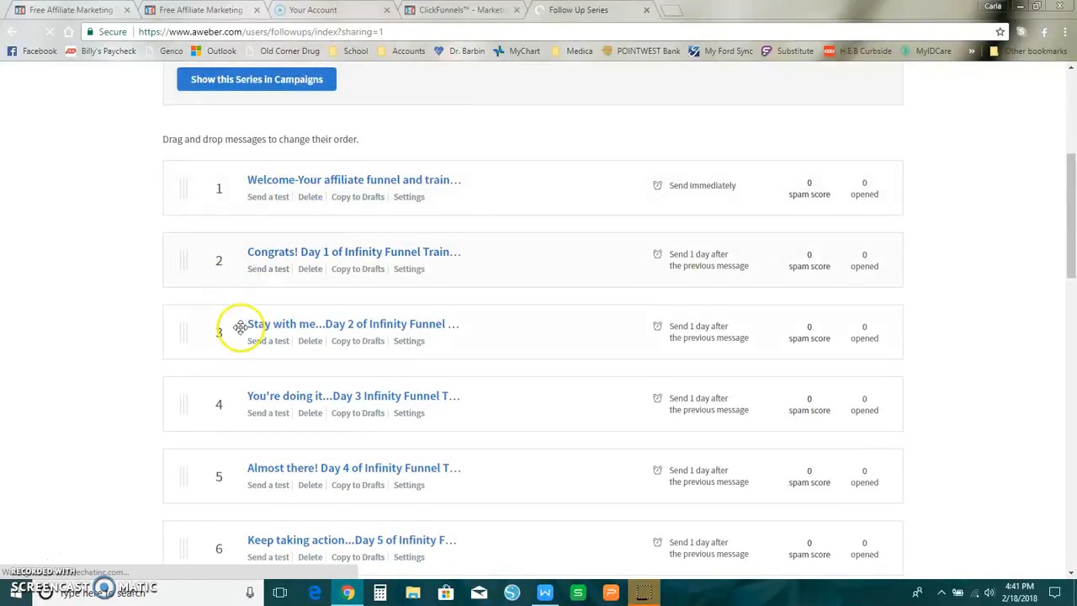
{"action": "scroll", "coordinate": [240, 303], "scroll_direction": "down", "scroll_amount": 5}
{"action": "scroll", "coordinate": [286, 336], "scroll_direction": "up", "scroll_amount": 2}
{"action": "scroll", "coordinate": [307, 416], "scroll_direction": "down", "scroll_amount": 3}
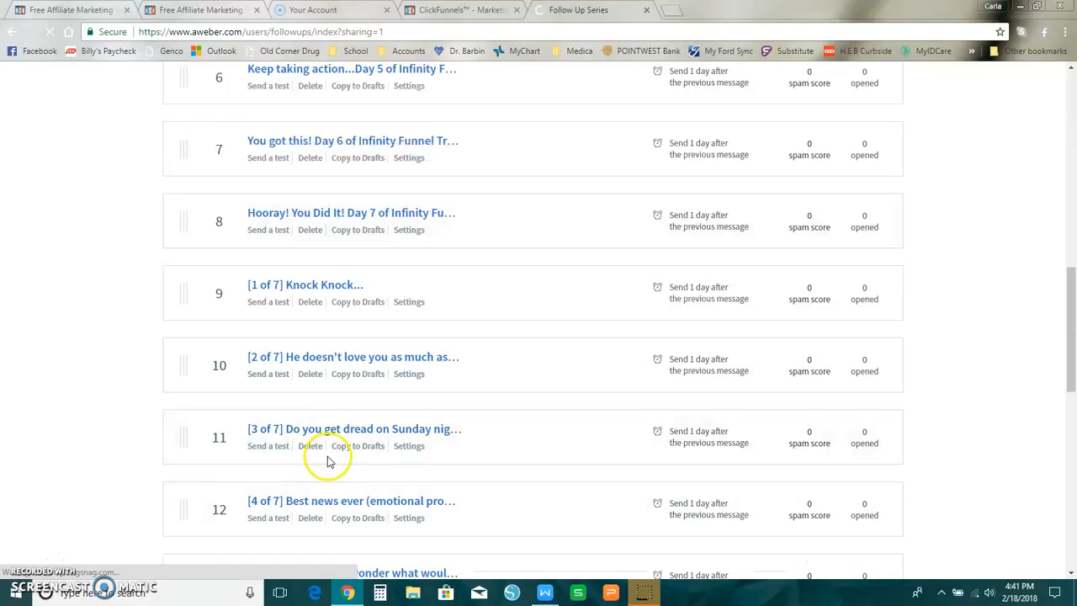
{"action": "scroll", "coordinate": [327, 454], "scroll_direction": "down", "scroll_amount": 2}
{"action": "scroll", "coordinate": [308, 449], "scroll_direction": "up", "scroll_amount": 1}
{"action": "scroll", "coordinate": [312, 452], "scroll_direction": "down", "scroll_amount": 2}
{"action": "scroll", "coordinate": [310, 450], "scroll_direction": "up", "scroll_amount": 7}
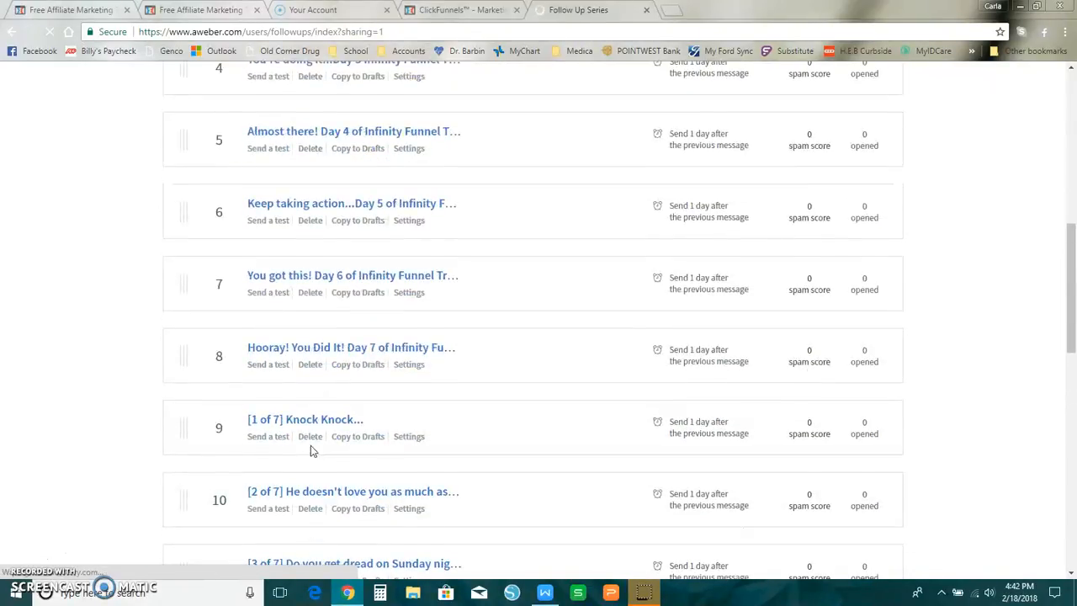
{"action": "scroll", "coordinate": [311, 445], "scroll_direction": "up", "scroll_amount": 1}
{"action": "scroll", "coordinate": [311, 445], "scroll_direction": "down", "scroll_amount": 1}
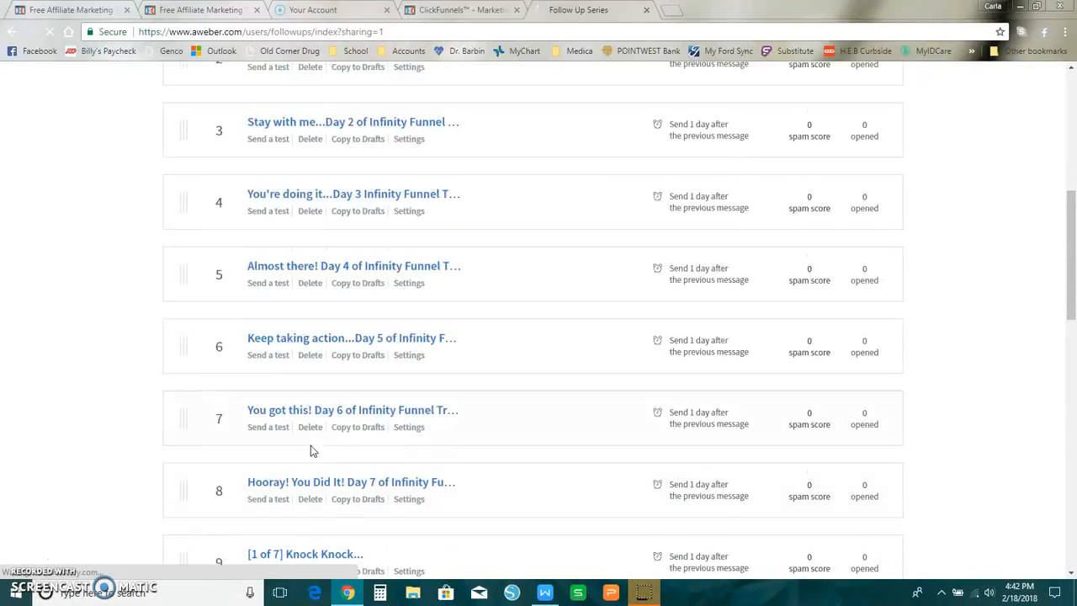
{"action": "scroll", "coordinate": [299, 536], "scroll_direction": "up", "scroll_amount": 1}
{"action": "scroll", "coordinate": [299, 535], "scroll_direction": "up", "scroll_amount": 1}
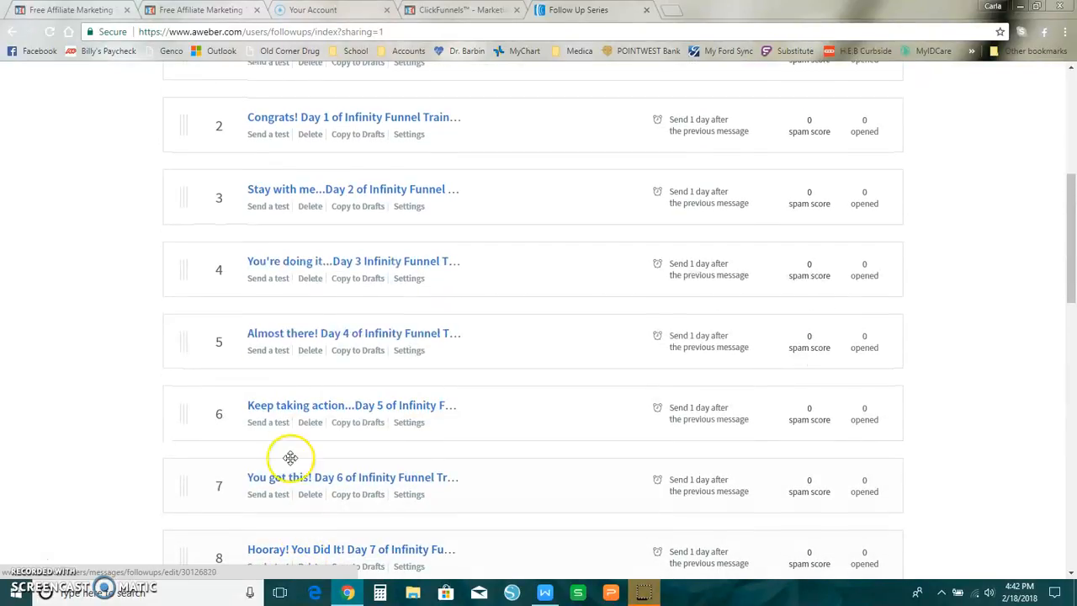
{"action": "scroll", "coordinate": [340, 251], "scroll_direction": "up", "scroll_amount": 3}
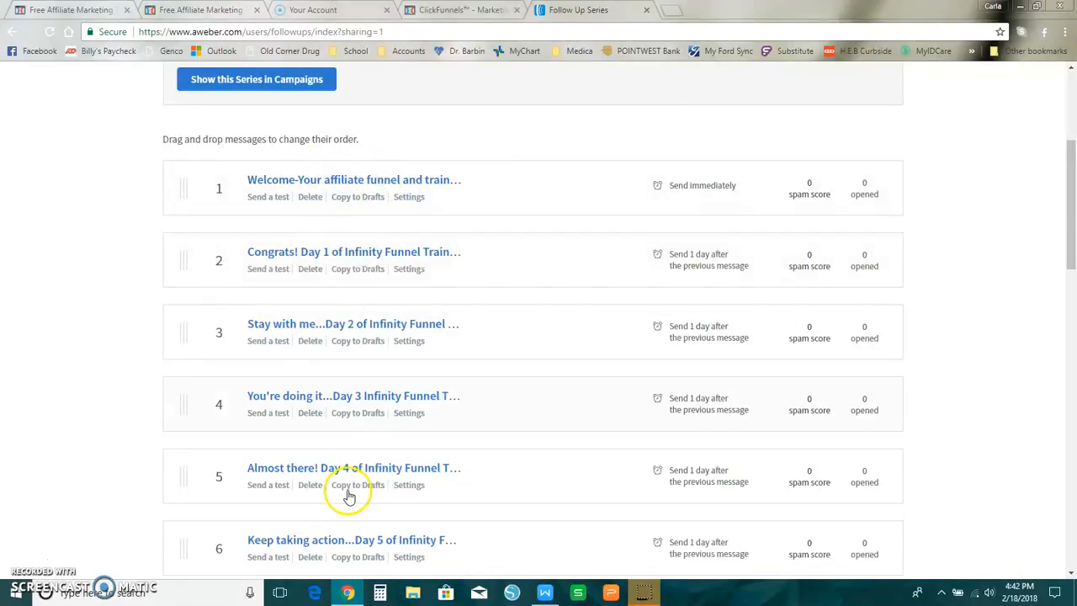
Open the first follow up message, the affiliate funnel welcome email, and examine its subject line
{"action": "left_click", "coordinate": [356, 180]}
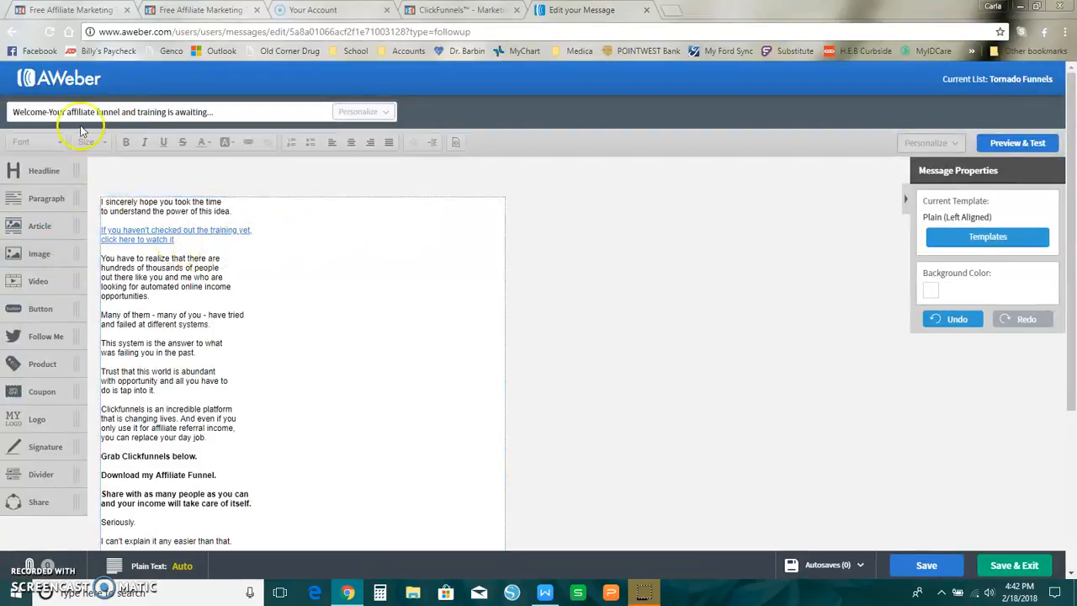
{"action": "left_click_drag", "start_coordinate": [221, 112], "coordinate": [52, 112]}
{"action": "left_click", "coordinate": [47, 112]}
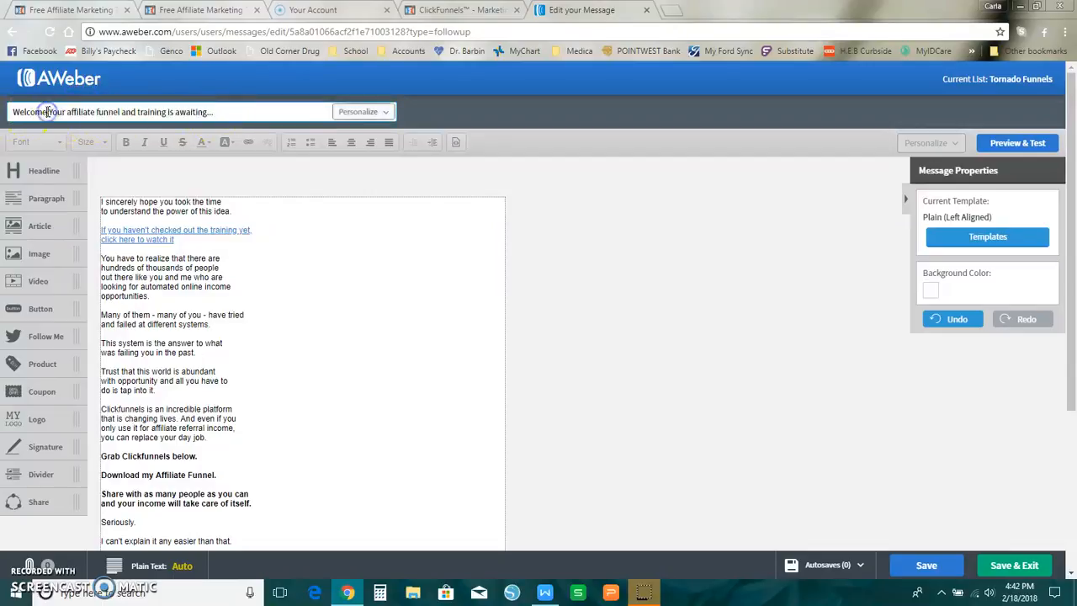
{"action": "left_click", "coordinate": [221, 113]}
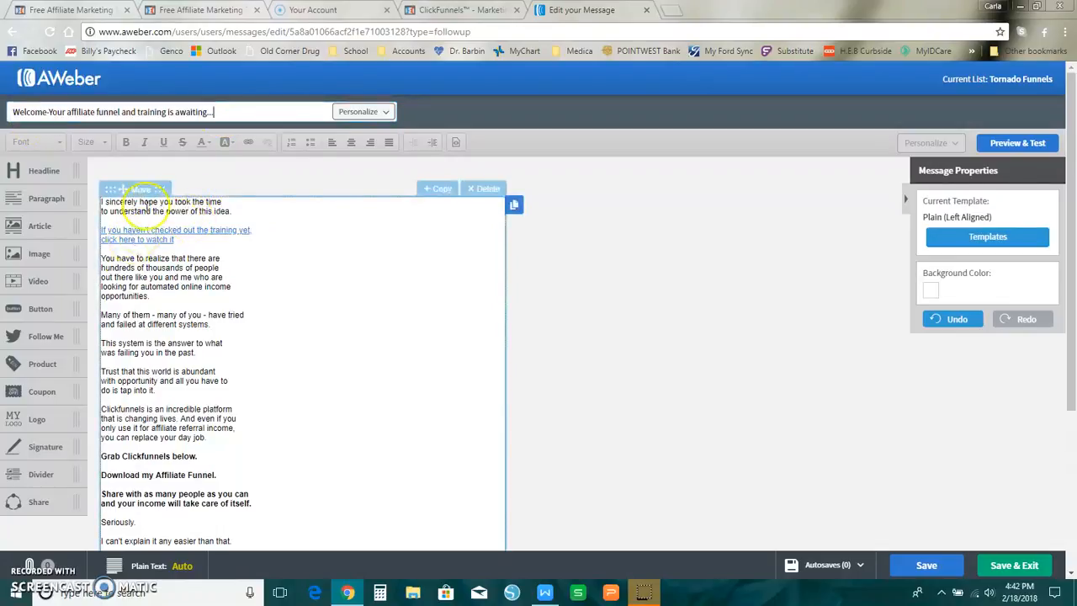
Read through the welcome email's body text, training links, sign-off and photo to see what needs personalizing
{"action": "left_click", "coordinate": [202, 303]}
{"action": "scroll", "coordinate": [201, 303], "scroll_direction": "down", "scroll_amount": 1}
{"action": "scroll", "coordinate": [202, 303], "scroll_direction": "down", "scroll_amount": 2}
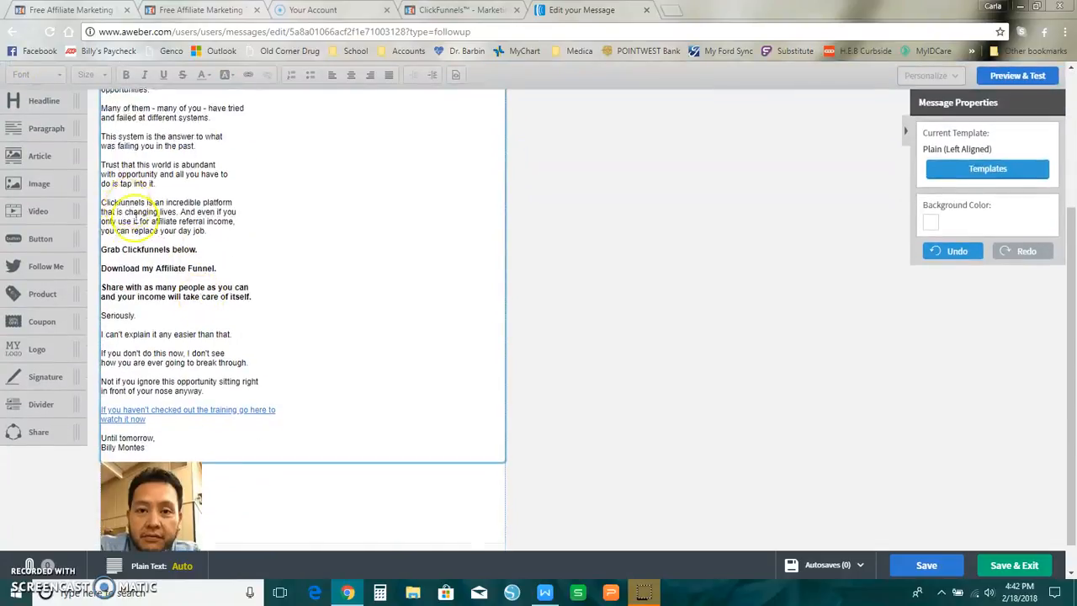
{"action": "scroll", "coordinate": [225, 246], "scroll_direction": "up", "scroll_amount": 2}
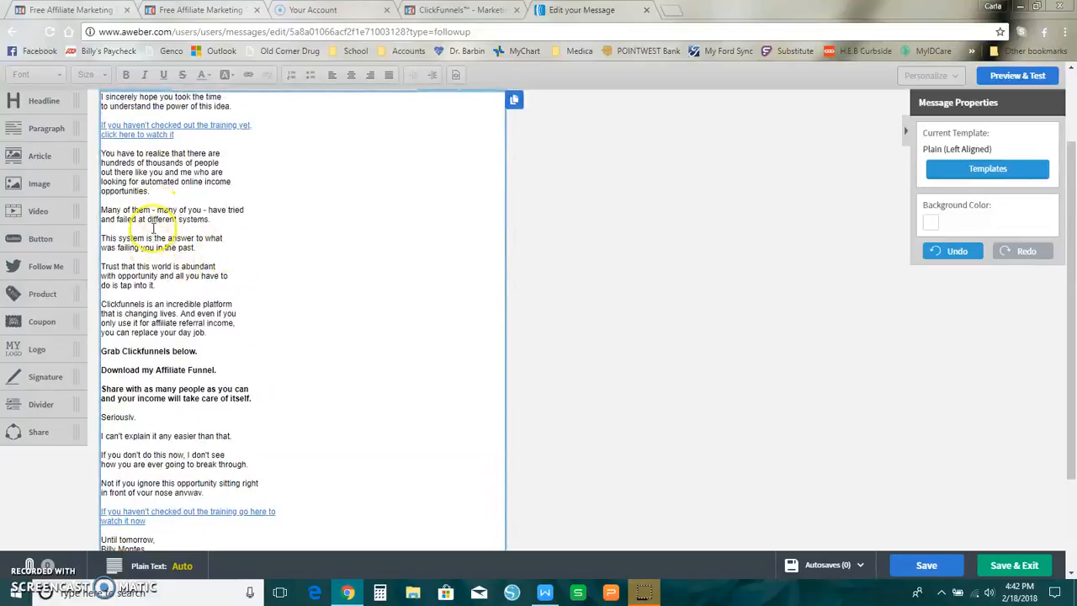
{"action": "left_click", "coordinate": [174, 247]}
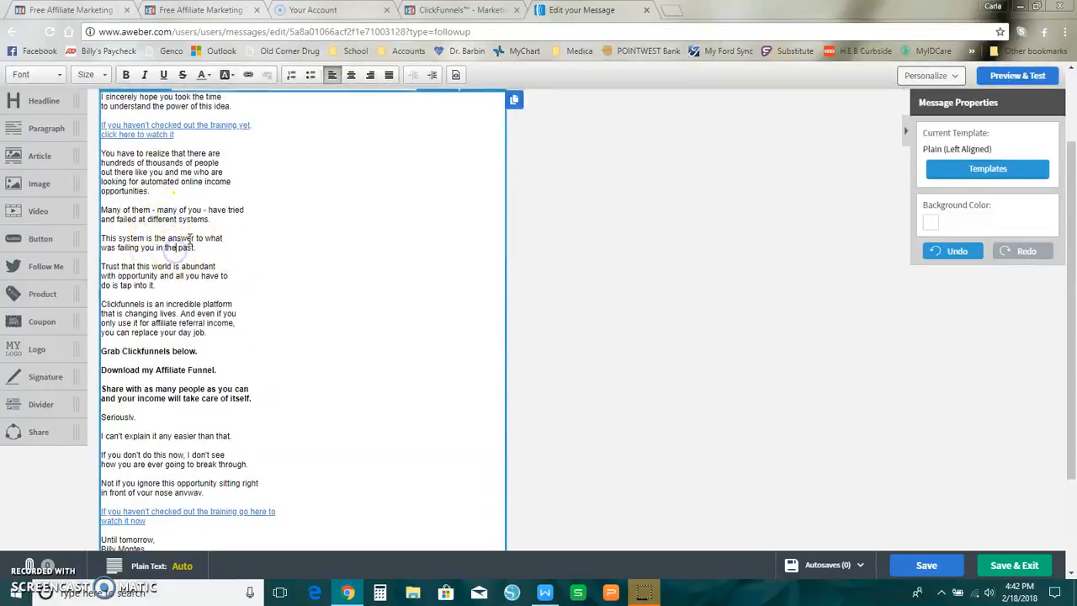
{"action": "left_click", "coordinate": [172, 323]}
{"action": "scroll", "coordinate": [175, 323], "scroll_direction": "up", "scroll_amount": 1}
{"action": "scroll", "coordinate": [175, 323], "scroll_direction": "down", "scroll_amount": 2}
{"action": "scroll", "coordinate": [175, 323], "scroll_direction": "down", "scroll_amount": 1}
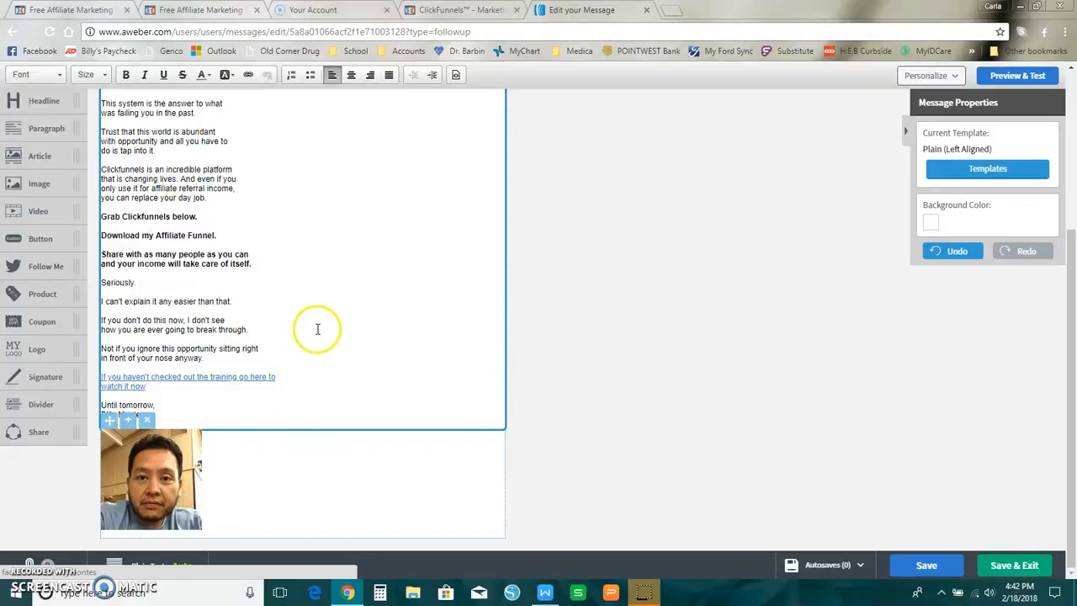
{"action": "scroll", "coordinate": [317, 329], "scroll_direction": "up", "scroll_amount": 3}
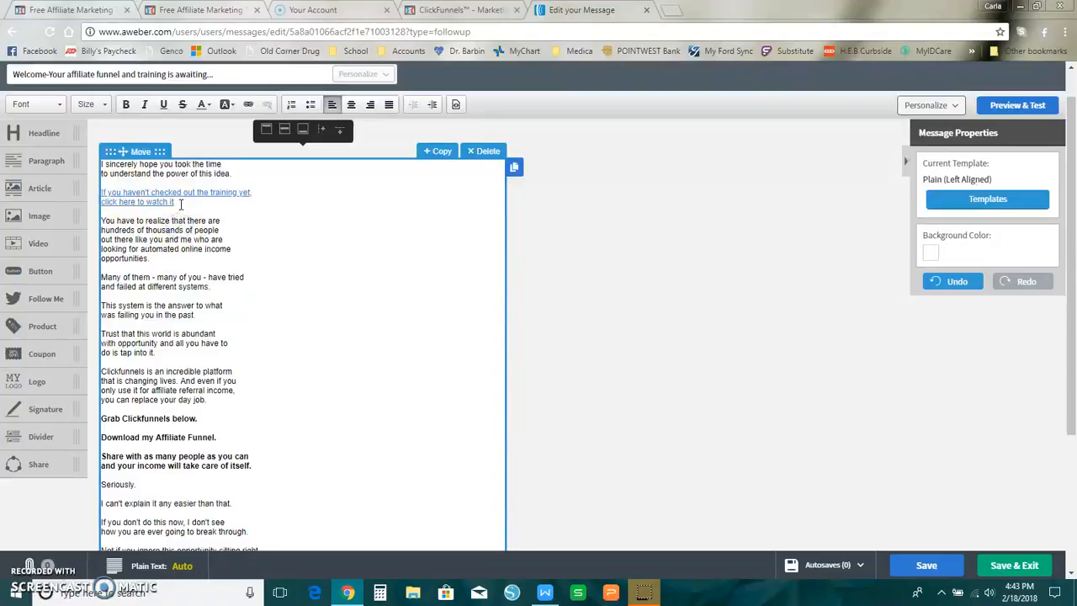
{"action": "scroll", "coordinate": [188, 262], "scroll_direction": "down", "scroll_amount": 2}
{"action": "left_click", "coordinate": [146, 454]}
{"action": "scroll", "coordinate": [185, 336], "scroll_direction": "up", "scroll_amount": 3}
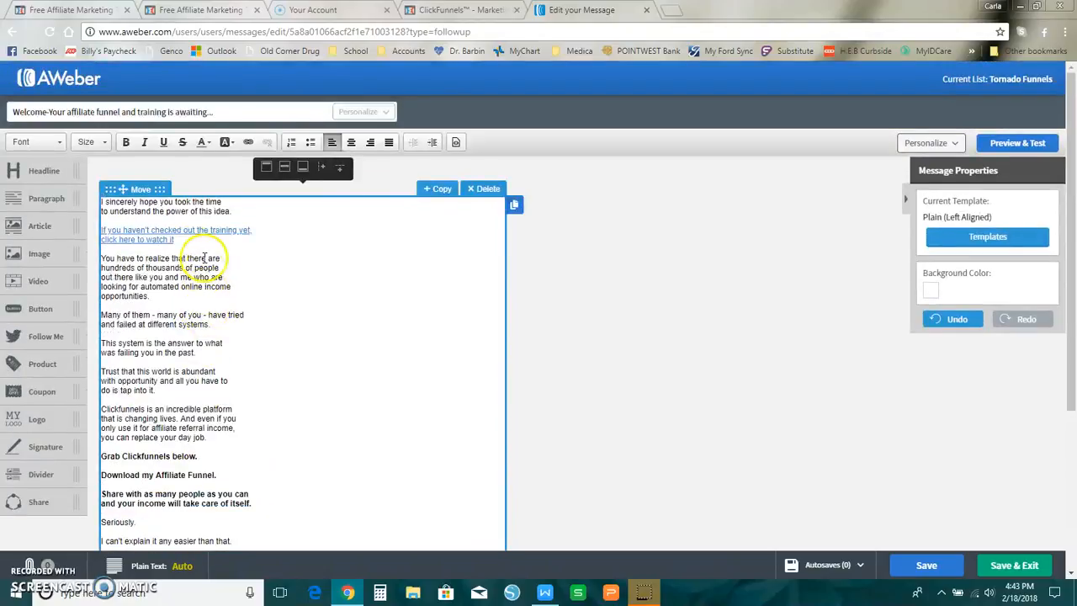
Select the training link near the start of the welcome email, inspect its URL in the link settings, and accept them
{"action": "left_click_drag", "start_coordinate": [133, 229], "coordinate": [85, 228]}
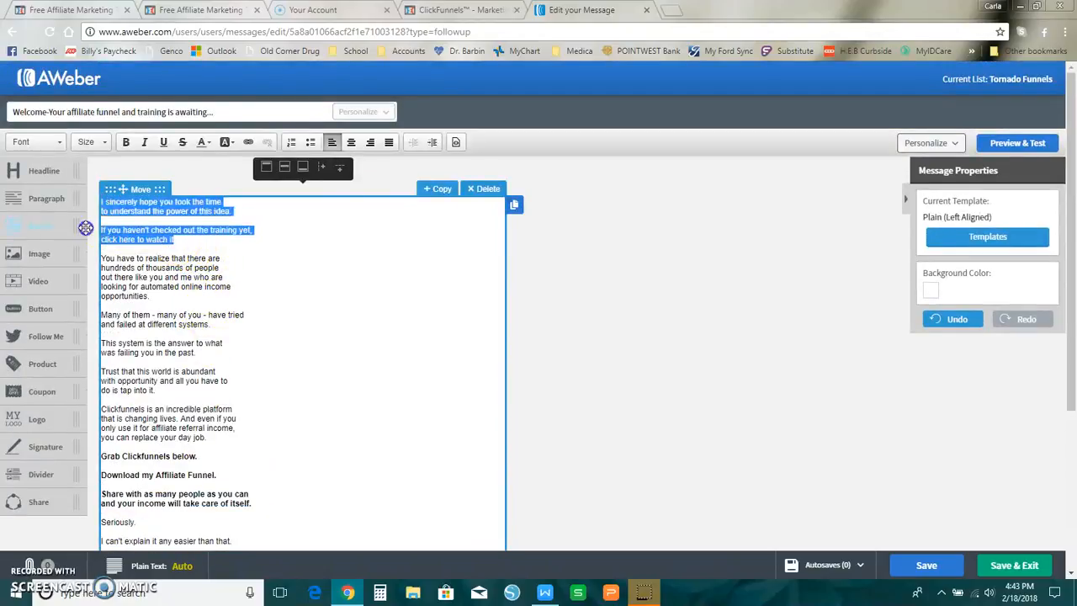
{"action": "left_click", "coordinate": [180, 267]}
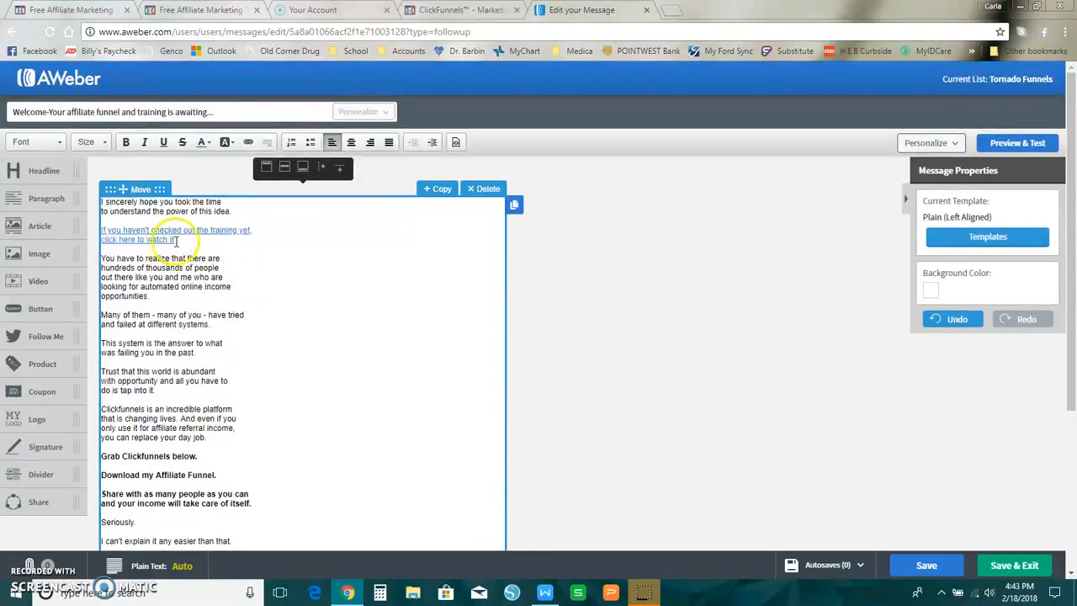
{"action": "left_click_drag", "start_coordinate": [174, 240], "coordinate": [137, 230]}
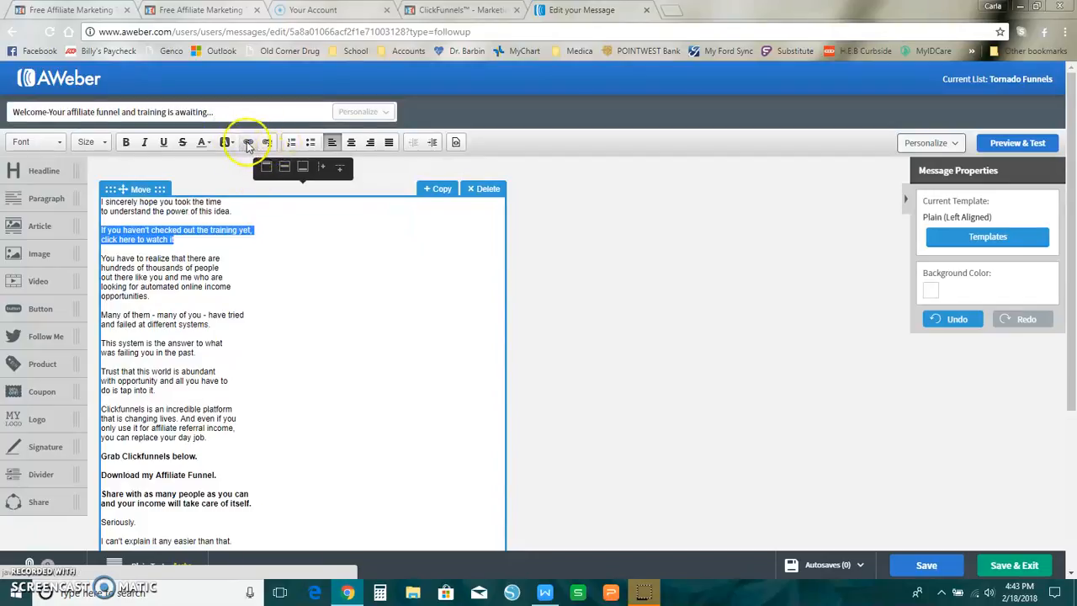
{"action": "left_click", "coordinate": [250, 143]}
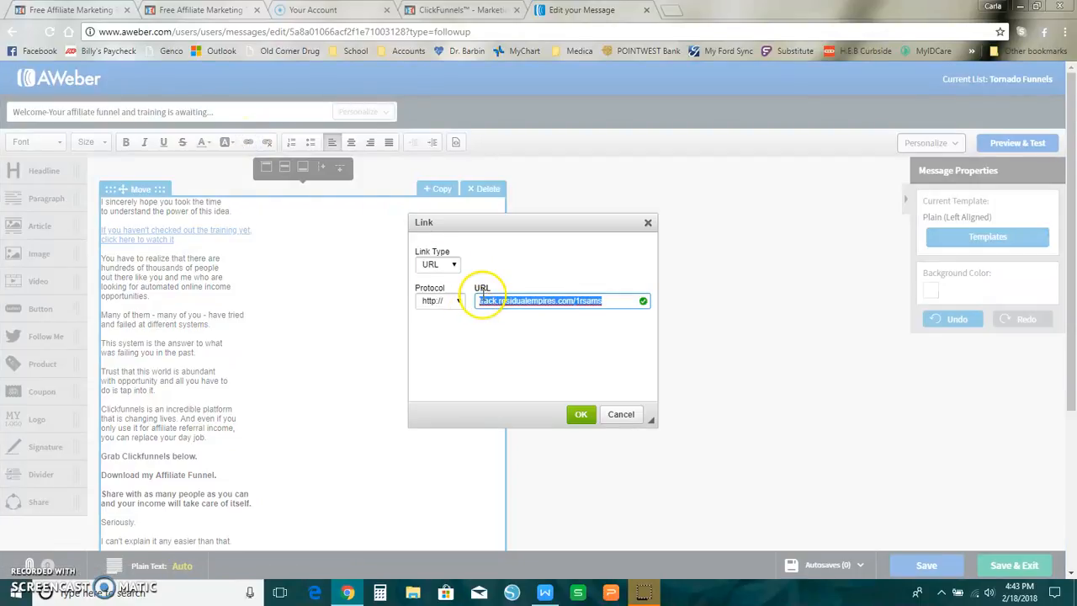
{"action": "left_click", "coordinate": [606, 303]}
{"action": "left_click_drag", "start_coordinate": [541, 302], "coordinate": [488, 302]}
{"action": "left_click", "coordinate": [582, 416]}
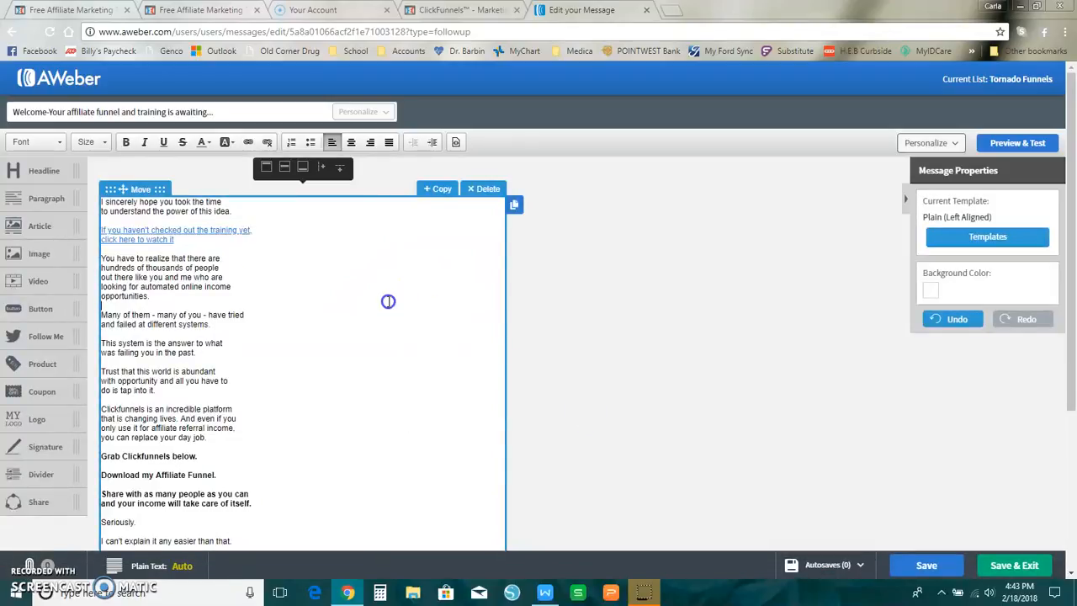
Inspect the URL of the training link above the sign-off and close the link settings without changing them
{"action": "scroll", "coordinate": [189, 330], "scroll_direction": "down", "scroll_amount": 2}
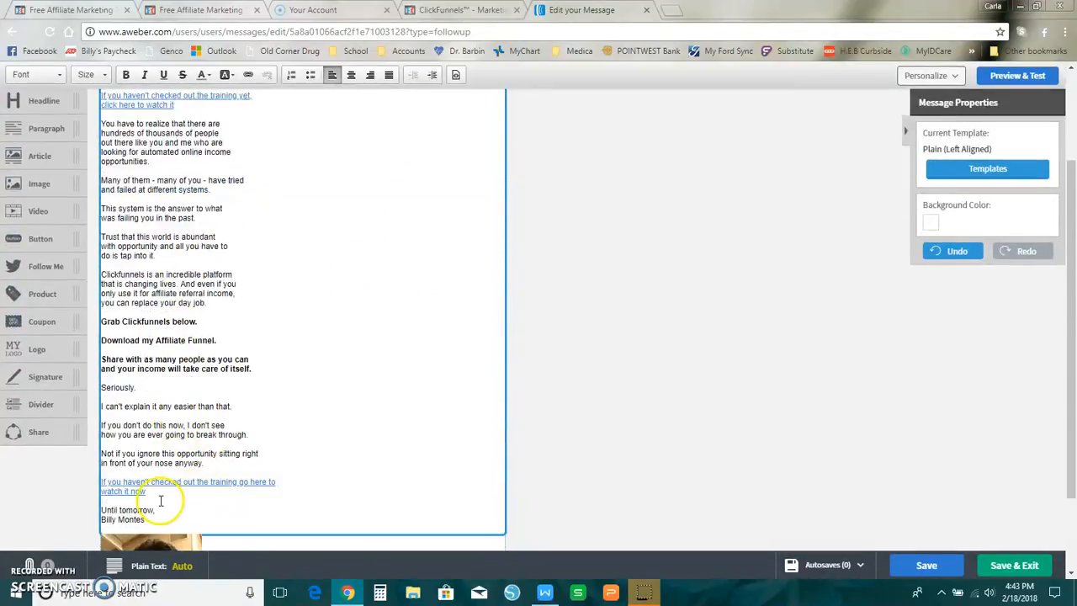
{"action": "left_click_drag", "start_coordinate": [143, 494], "coordinate": [119, 473]}
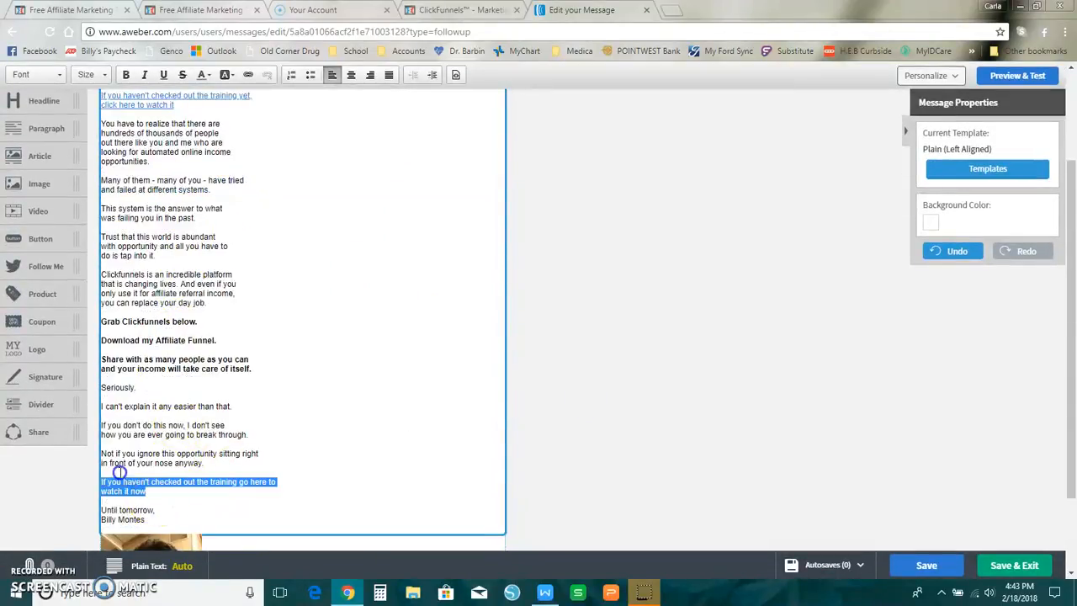
{"action": "left_click", "coordinate": [249, 74]}
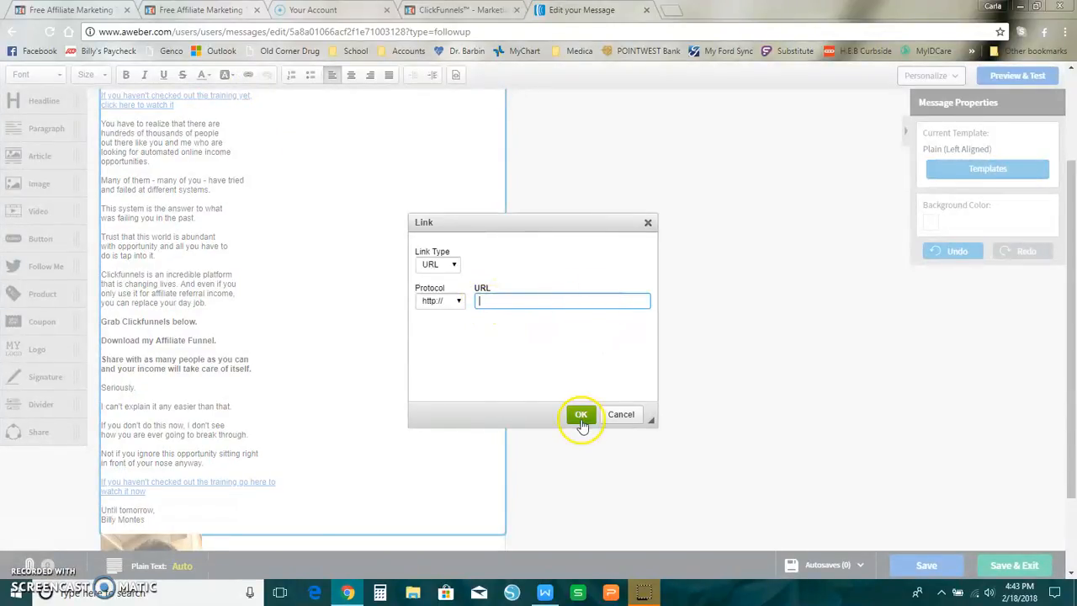
{"action": "left_click", "coordinate": [621, 414]}
{"action": "left_click", "coordinate": [182, 444]}
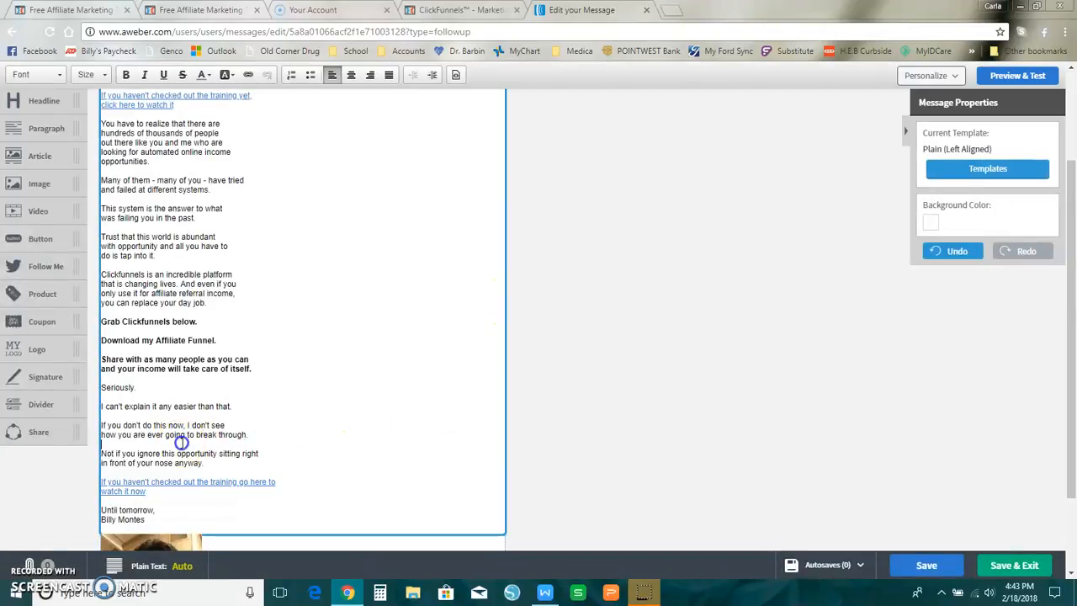
{"action": "double_click", "coordinate": [128, 482]}
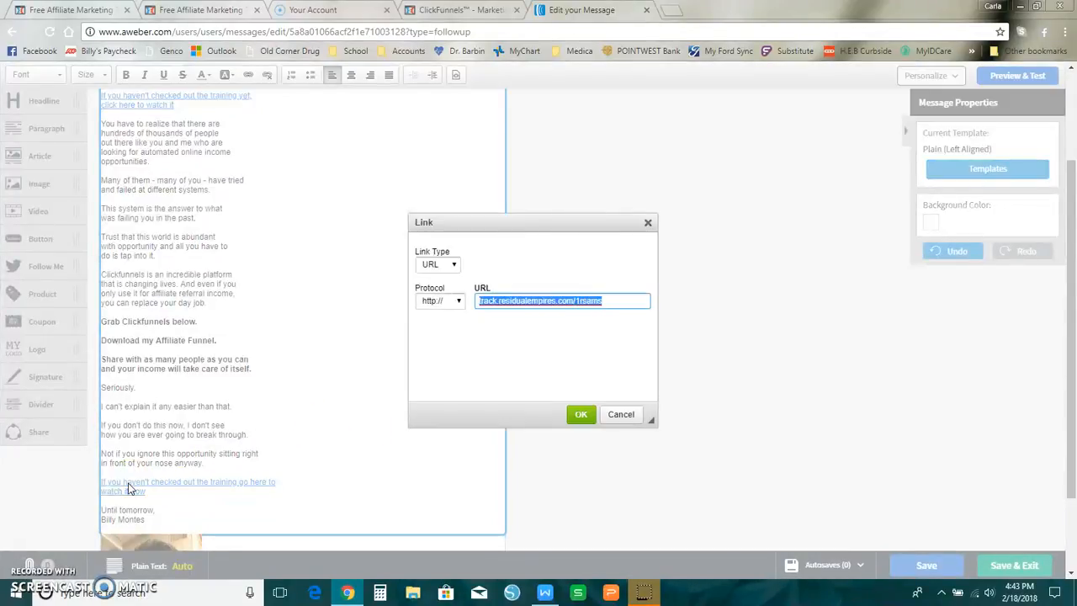
{"action": "left_click", "coordinate": [620, 415]}
{"action": "left_click", "coordinate": [168, 439]}
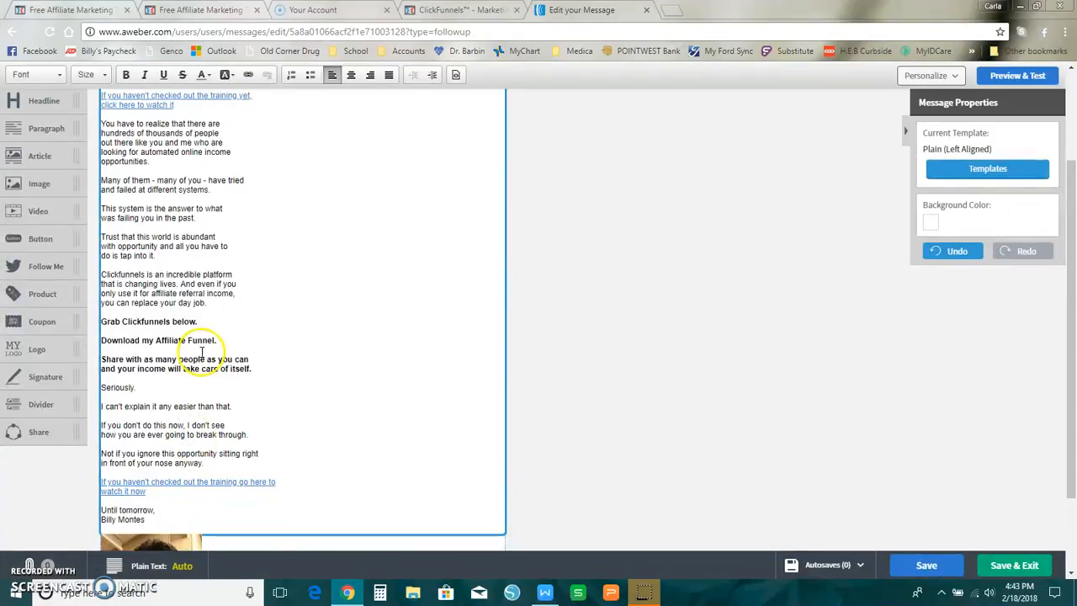
Return from the welcome email to the Legacy Follow Up Series and look over the remaining messages
{"action": "scroll", "coordinate": [649, 361], "scroll_direction": "down", "scroll_amount": 2}
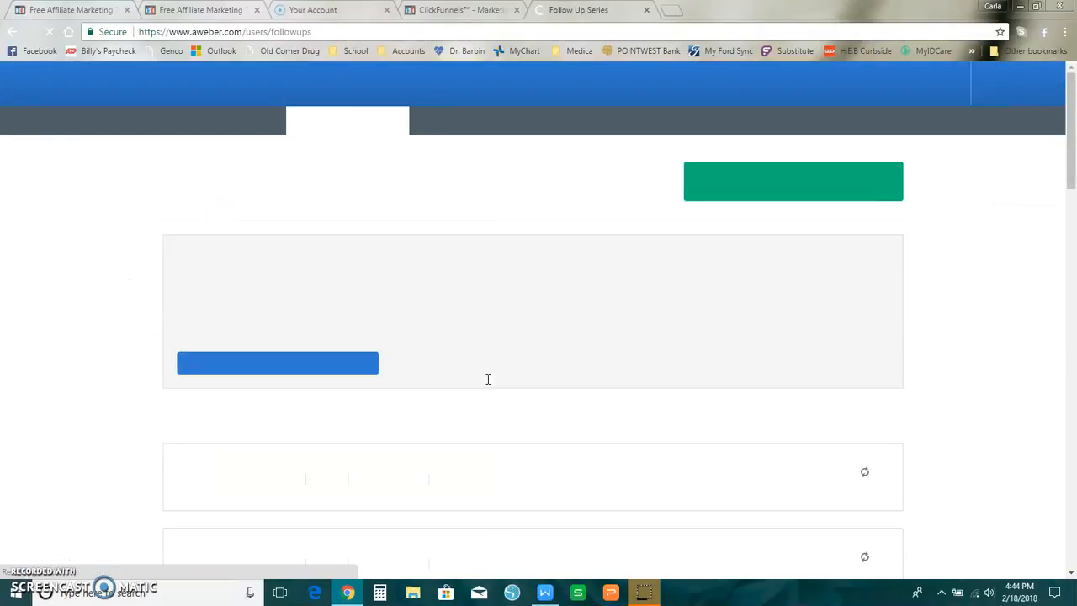
{"action": "scroll", "coordinate": [488, 380], "scroll_direction": "down", "scroll_amount": 1}
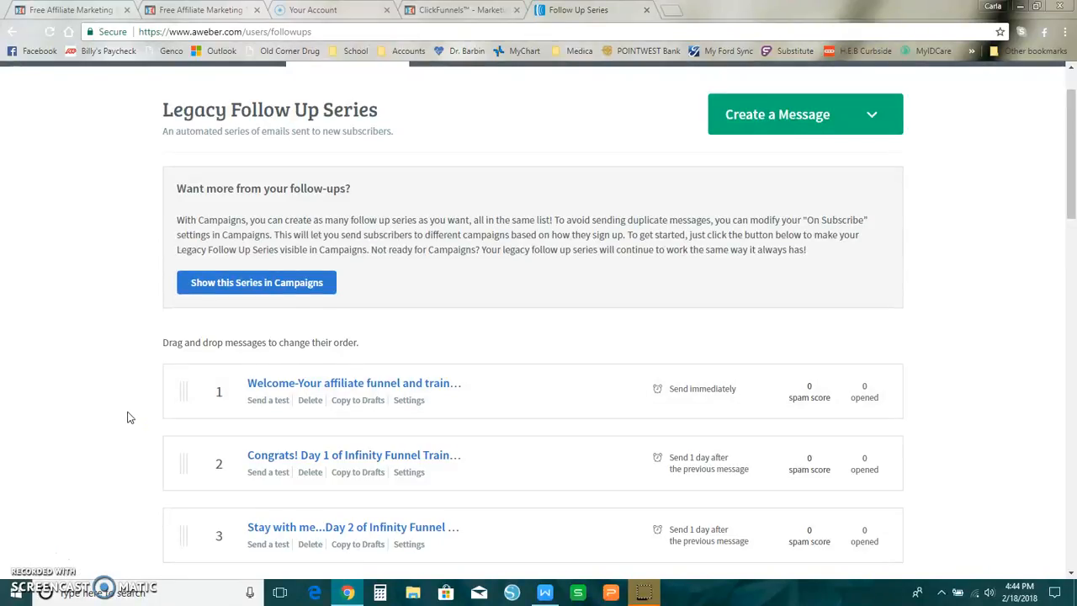
{"action": "scroll", "coordinate": [130, 417], "scroll_direction": "down", "scroll_amount": 2}
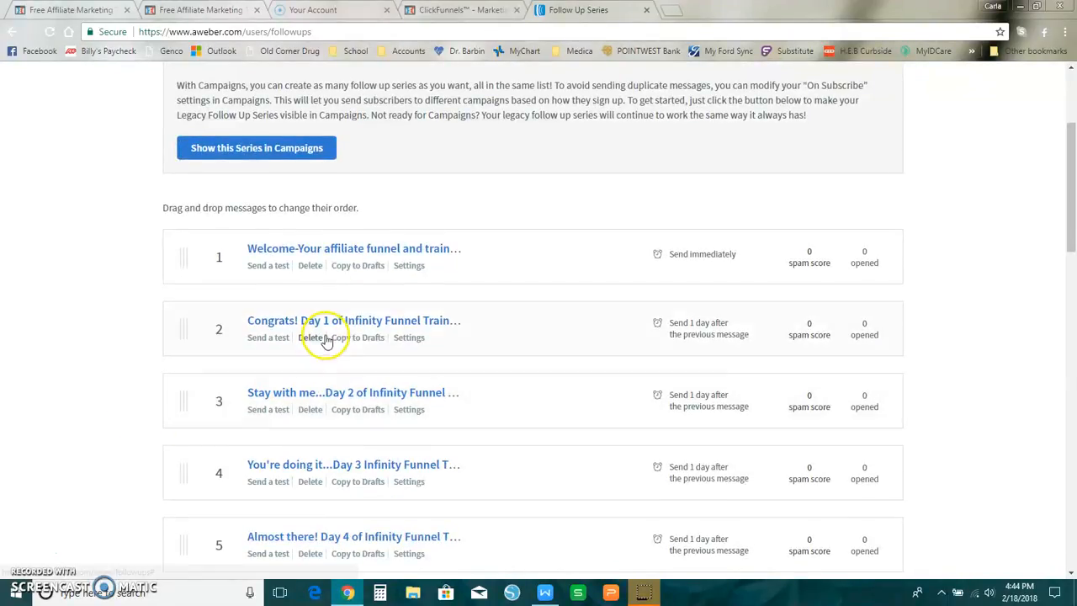
Open the follow up email "Congrats! Day 1 of Infinity Funnel Training" and insert "me" after "reach" in its P.S. line
{"action": "left_click", "coordinate": [348, 322]}
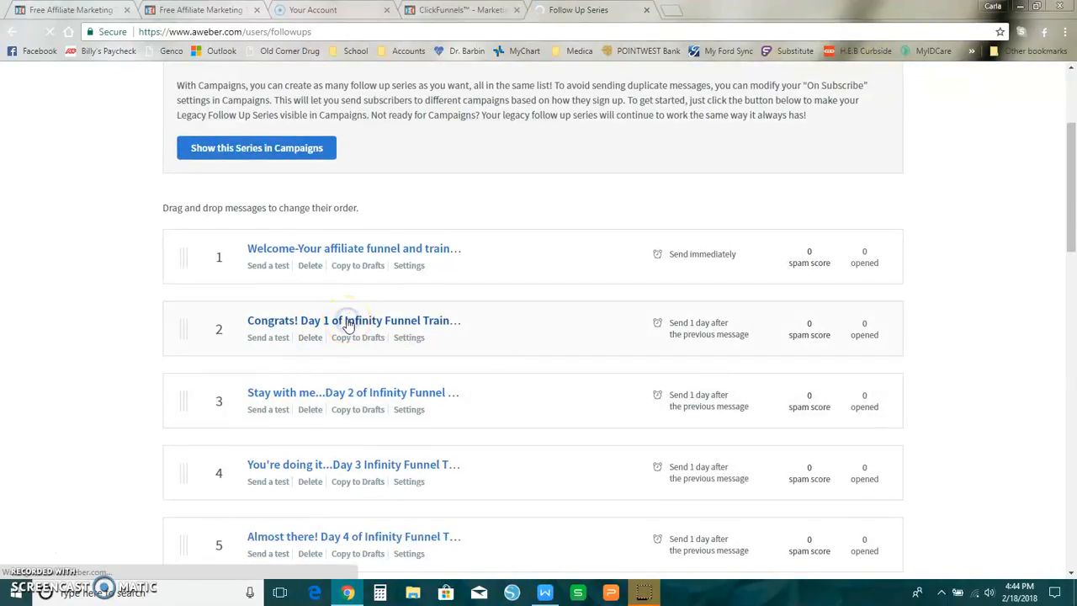
{"action": "left_click", "coordinate": [336, 324]}
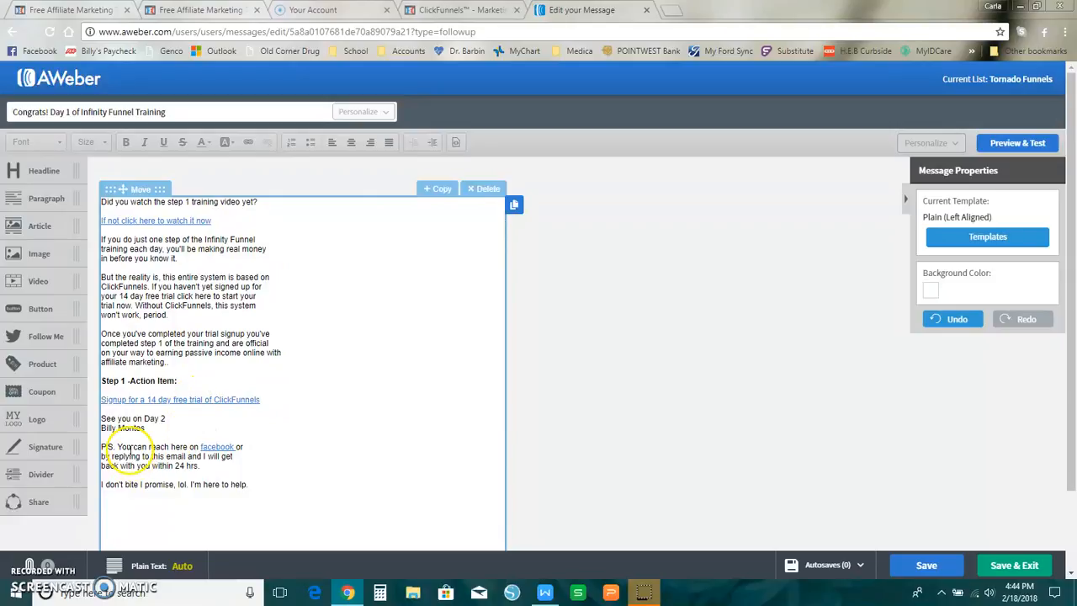
{"action": "left_click", "coordinate": [172, 448]}
{"action": "type", "text": "me"}
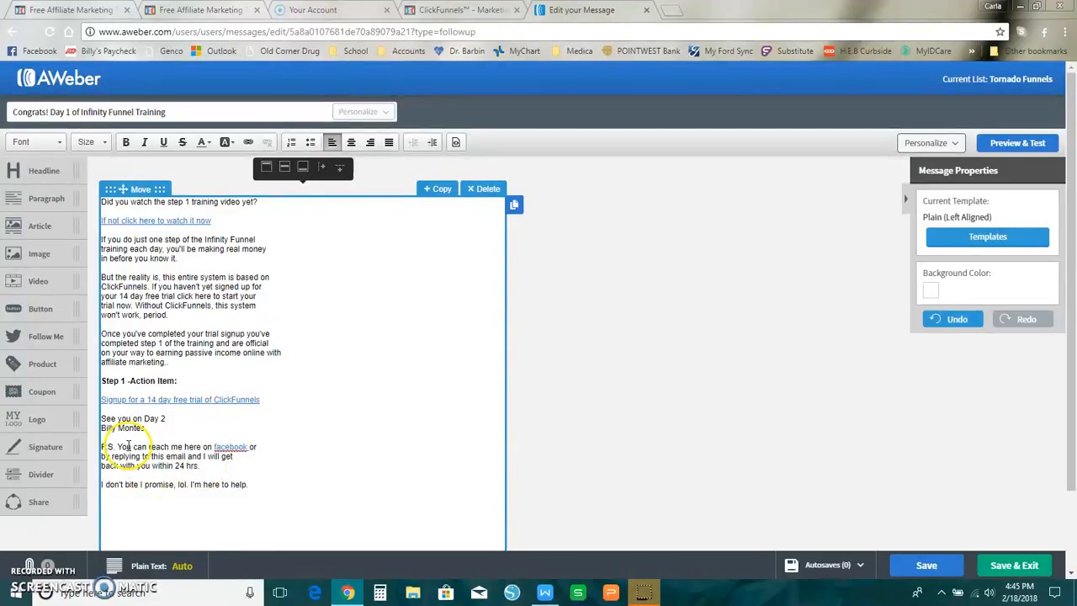
Select the facebook link text in the P.S. line, then save the Day 1 email and exit to the Legacy Follow Up Series
{"action": "left_click", "coordinate": [248, 445]}
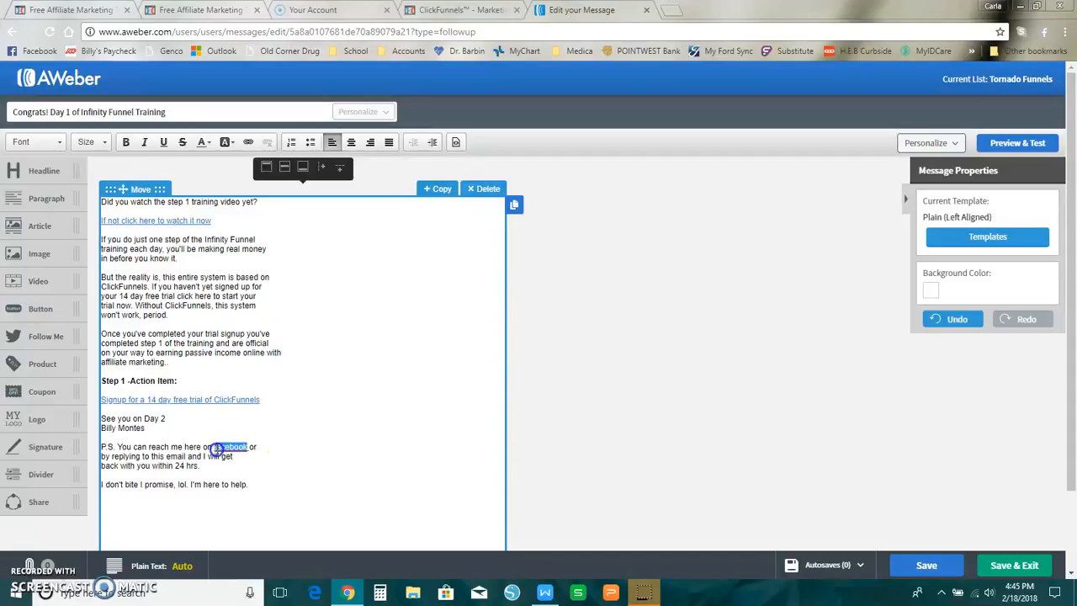
{"action": "left_click", "coordinate": [210, 450]}
{"action": "scroll", "coordinate": [252, 366], "scroll_direction": "down", "scroll_amount": 1}
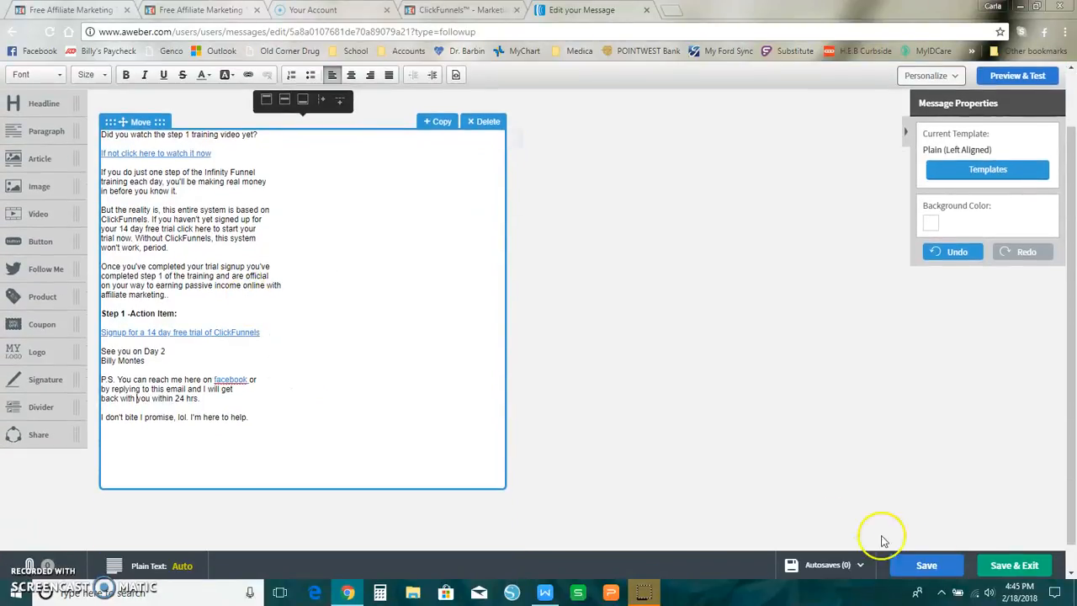
{"action": "left_click", "coordinate": [1003, 569]}
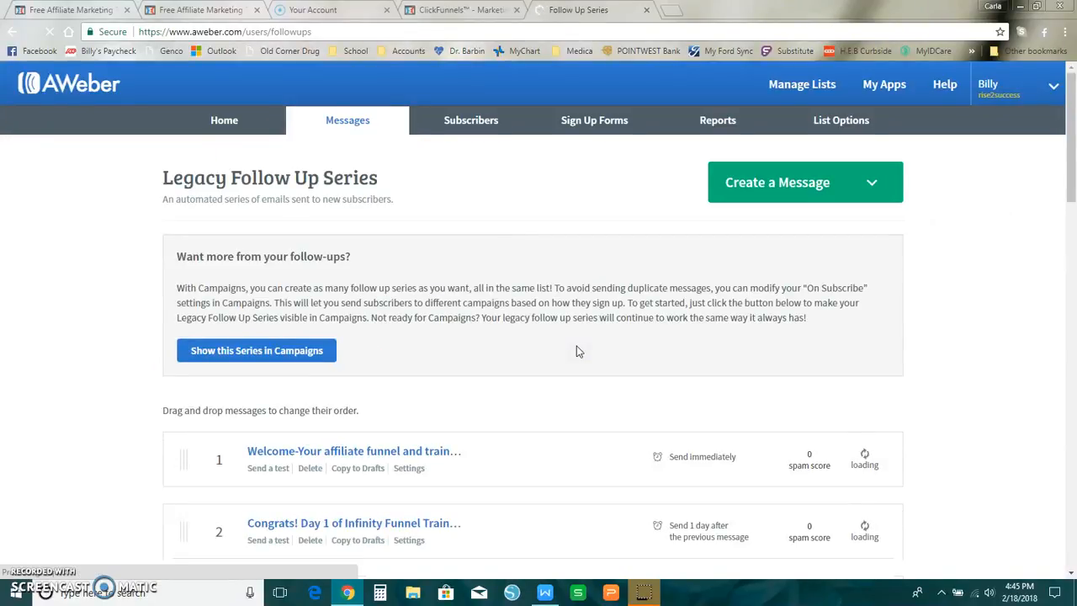
{"action": "scroll", "coordinate": [354, 376], "scroll_direction": "down", "scroll_amount": 2}
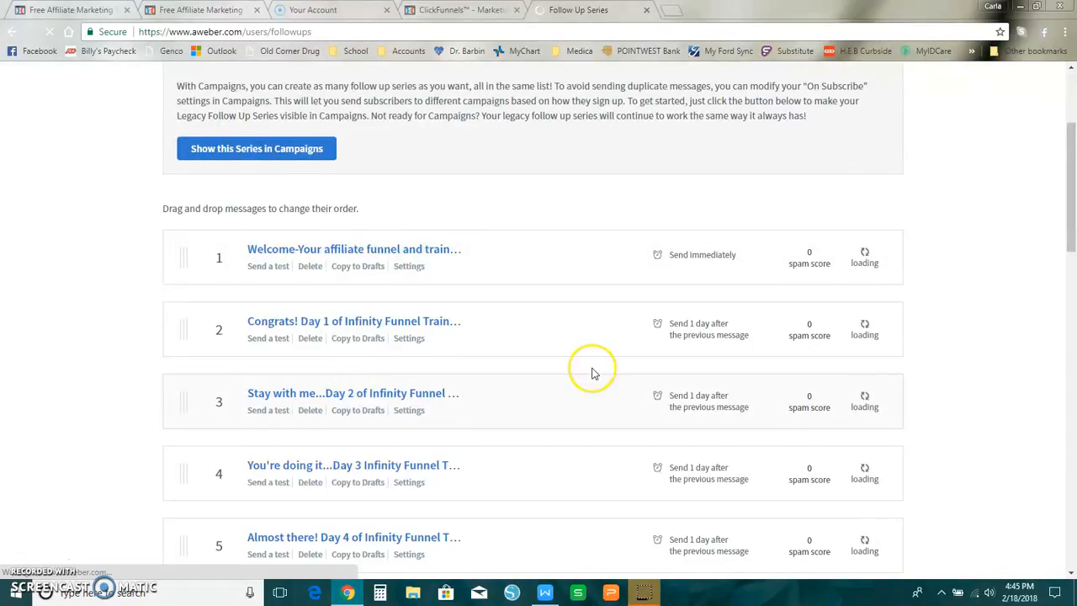
{"action": "scroll", "coordinate": [591, 365], "scroll_direction": "up", "scroll_amount": 2}
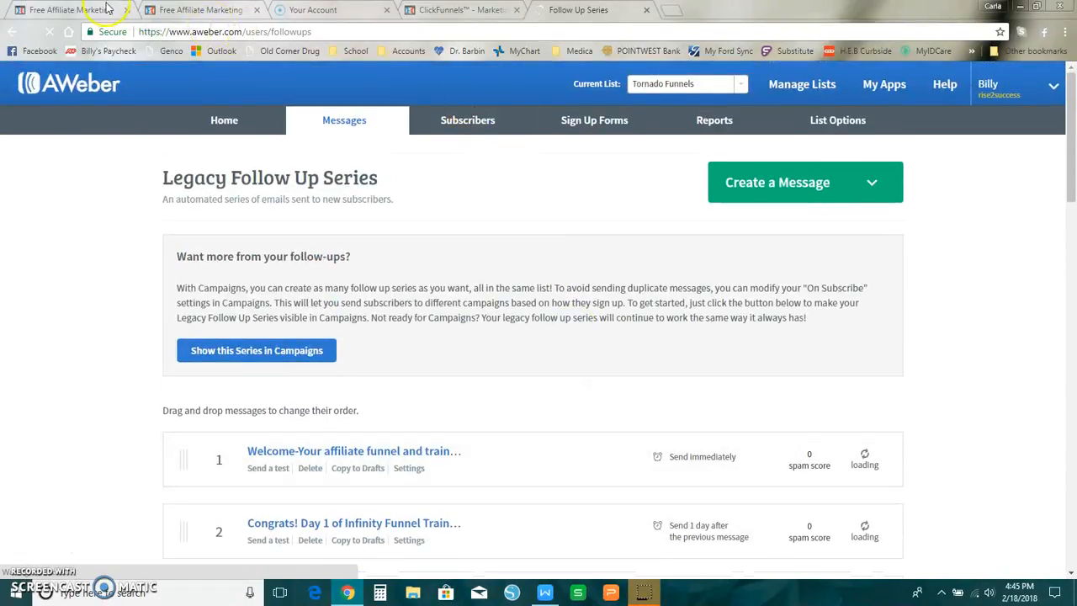
Switch to ClickFunnels and open the shared funnel "Affiliate Side Hustle - Done For You Funnel"
{"action": "left_click", "coordinate": [101, 10]}
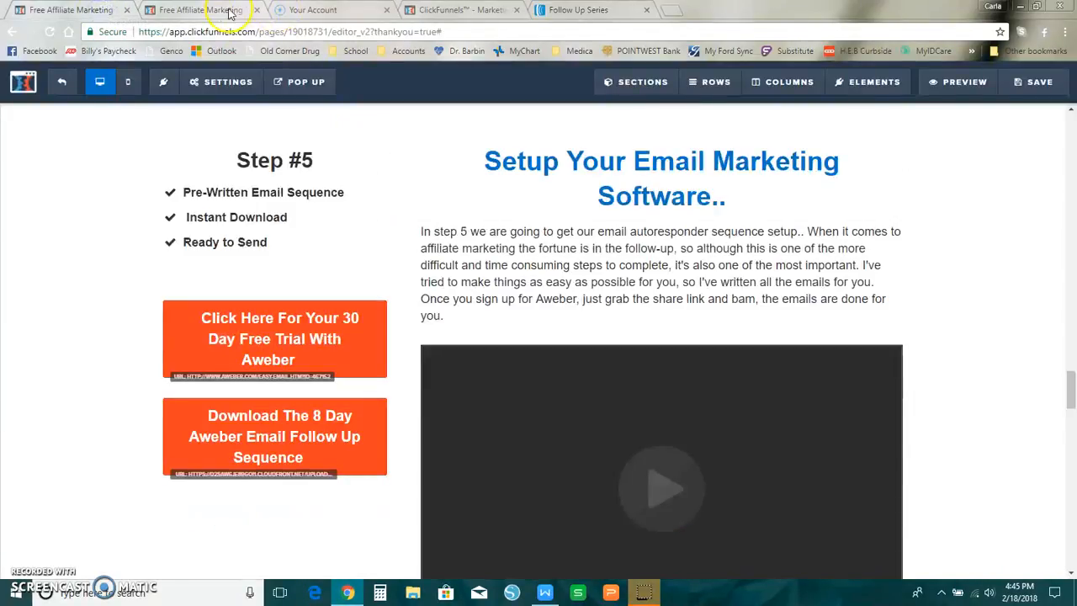
{"action": "left_click", "coordinate": [461, 8]}
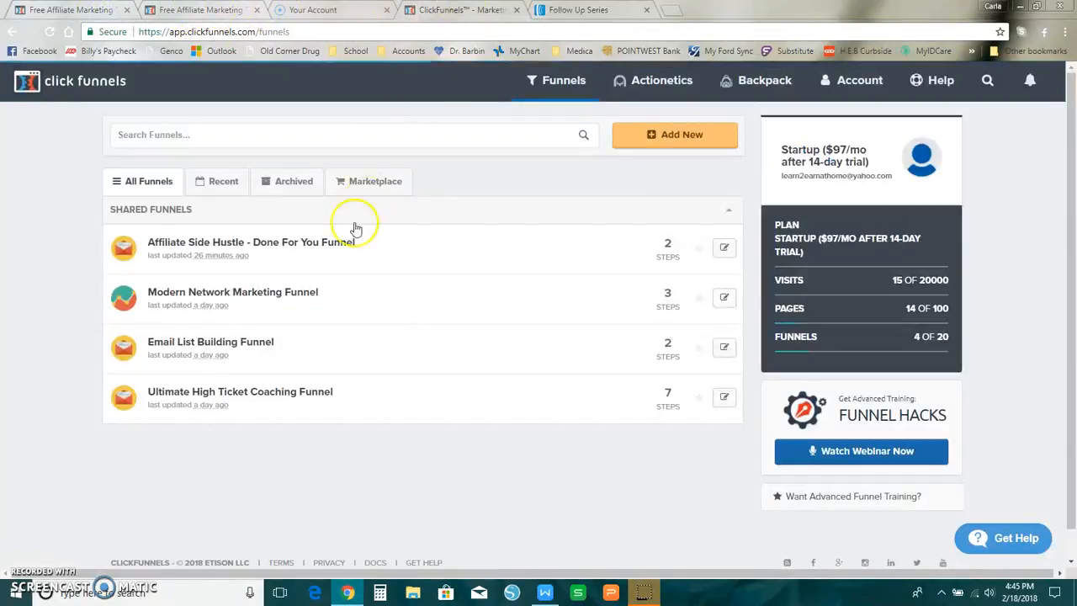
{"action": "left_click", "coordinate": [316, 249]}
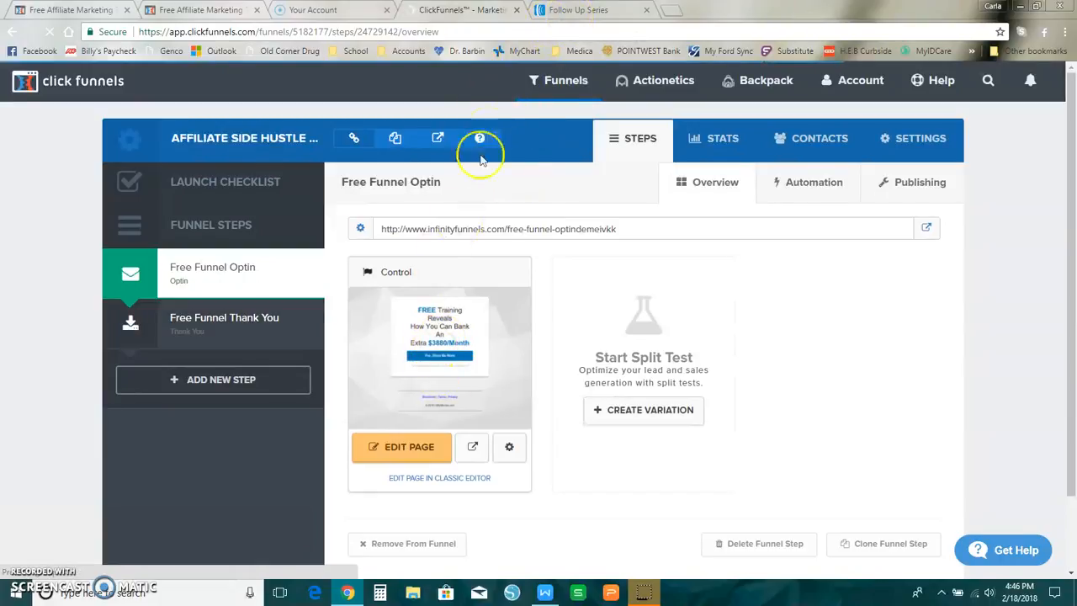
Switch back to AWeber and look over the Legacy Follow Up Series messages from the welcome email through the daily training emails
{"action": "left_click", "coordinate": [568, 11]}
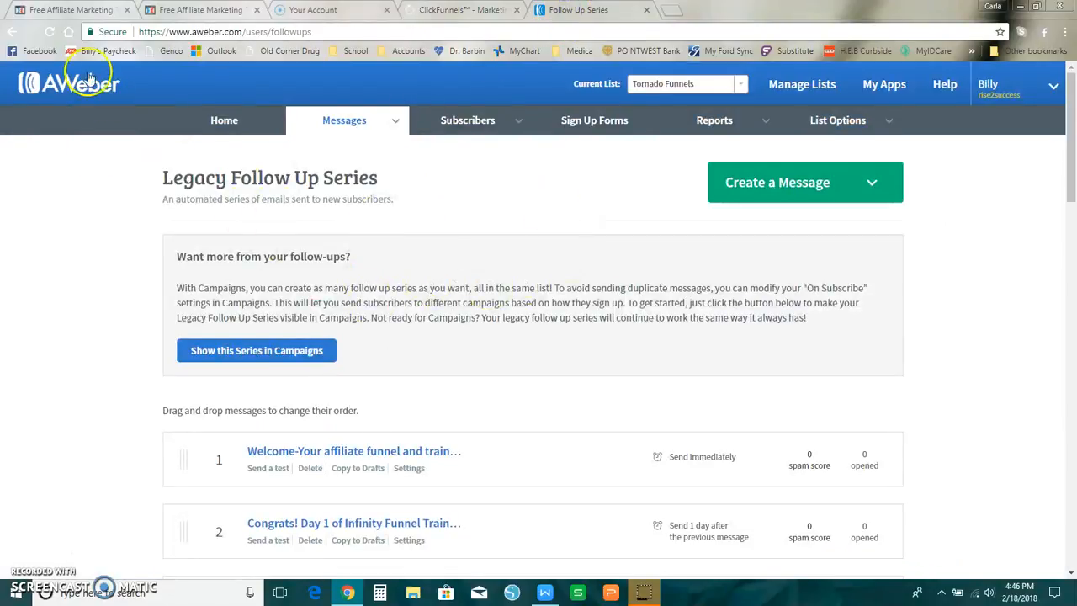
{"action": "scroll", "coordinate": [409, 157], "scroll_direction": "down", "scroll_amount": 2}
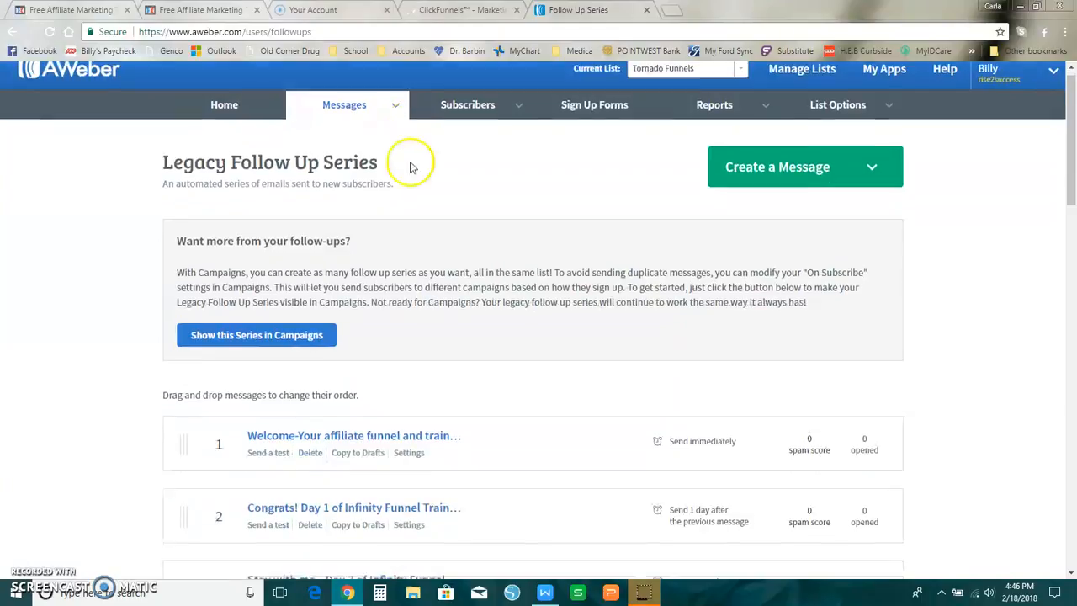
{"action": "scroll", "coordinate": [312, 305], "scroll_direction": "down", "scroll_amount": 4}
{"action": "scroll", "coordinate": [316, 305], "scroll_direction": "up", "scroll_amount": 4}
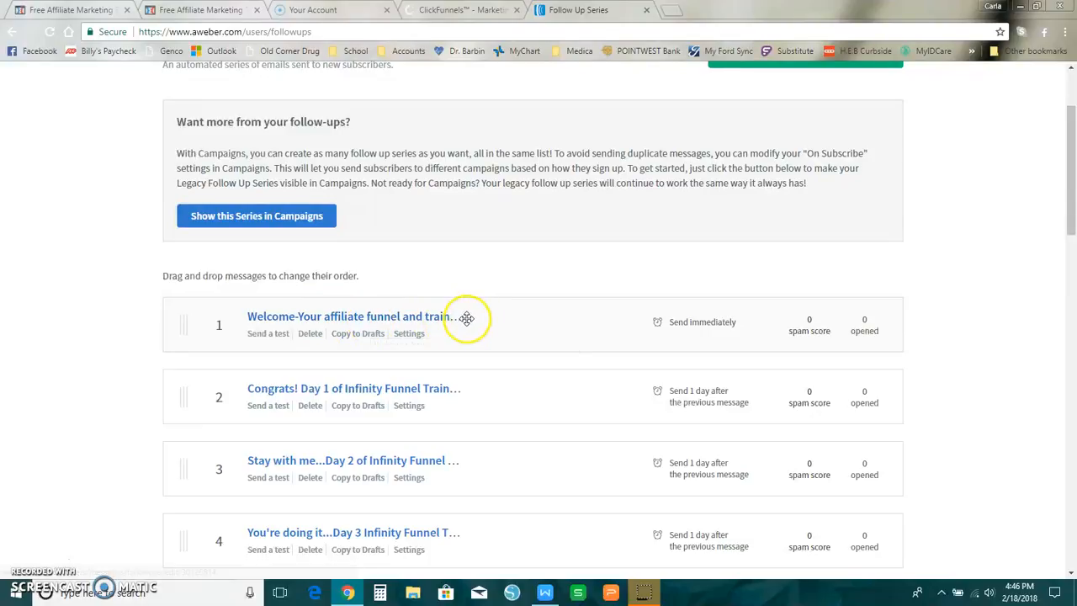
{"action": "scroll", "coordinate": [376, 413], "scroll_direction": "down", "scroll_amount": 2}
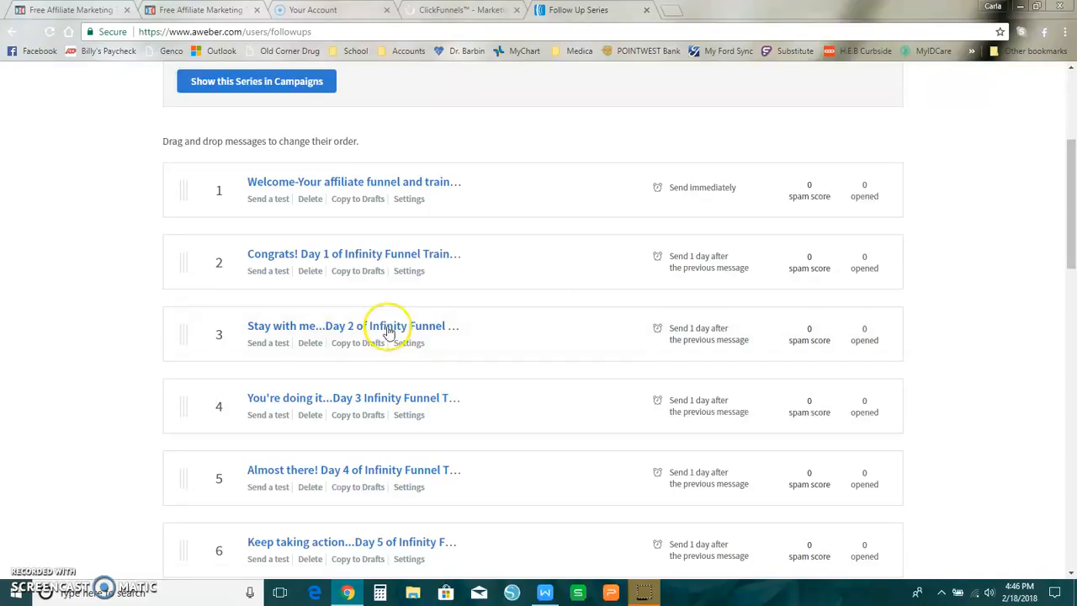
Look at the Free Funnel Thank You step in ClickFunnels, then return to AWeber and review the follow up message list
{"action": "left_click", "coordinate": [444, 8]}
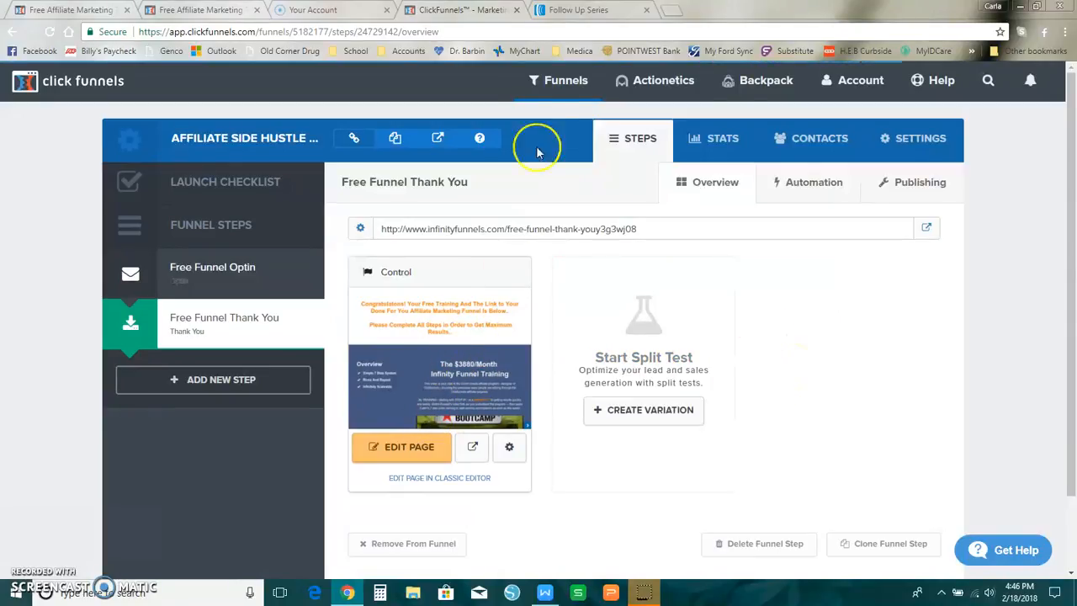
{"action": "left_click", "coordinate": [569, 12]}
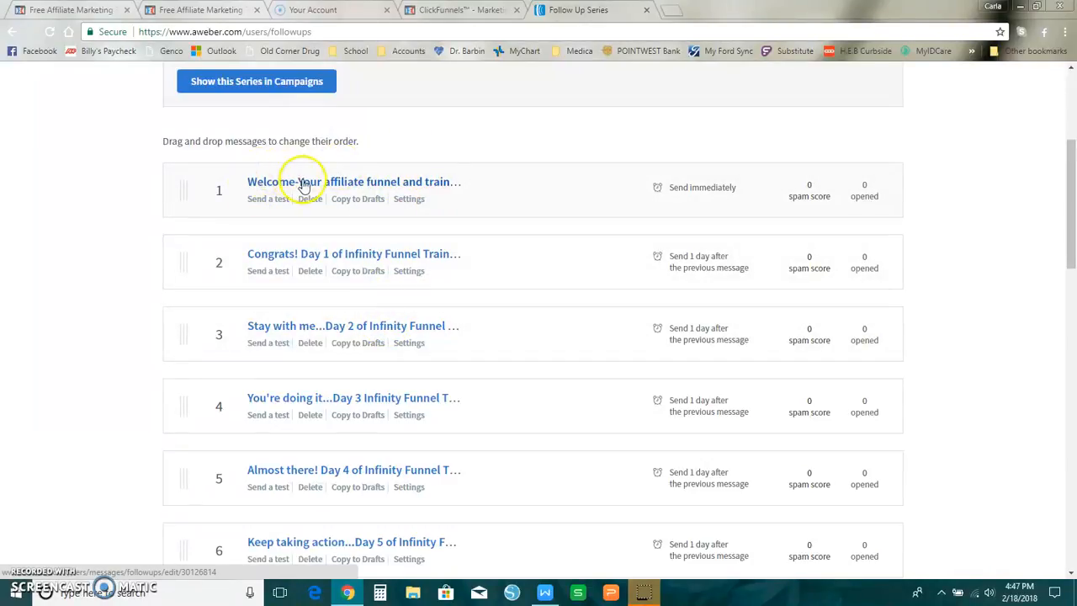
{"action": "scroll", "coordinate": [397, 298], "scroll_direction": "down", "scroll_amount": 2}
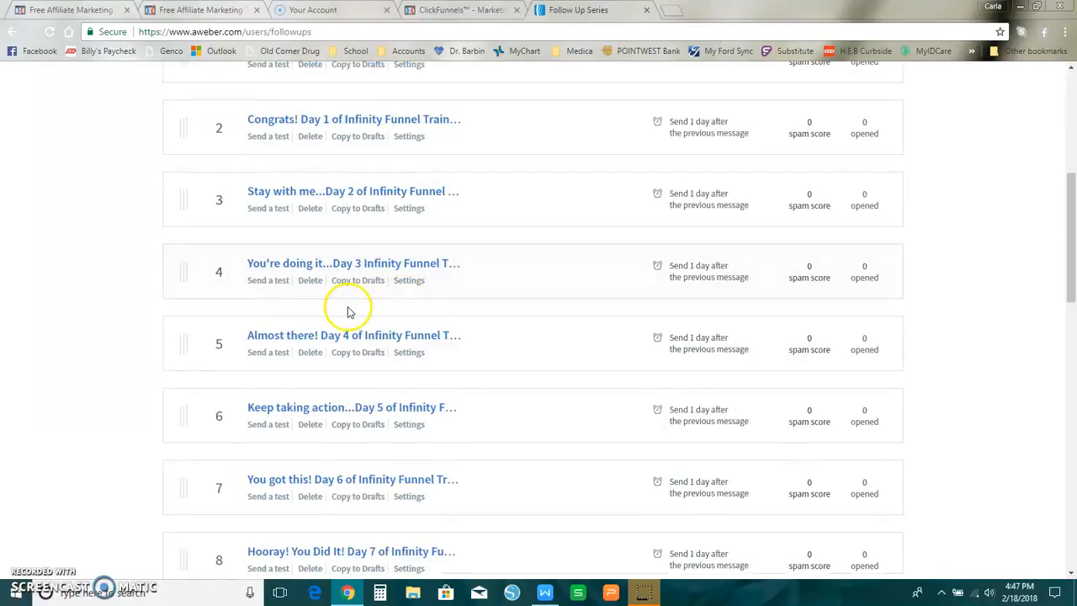
{"action": "scroll", "coordinate": [349, 311], "scroll_direction": "up", "scroll_amount": 4}
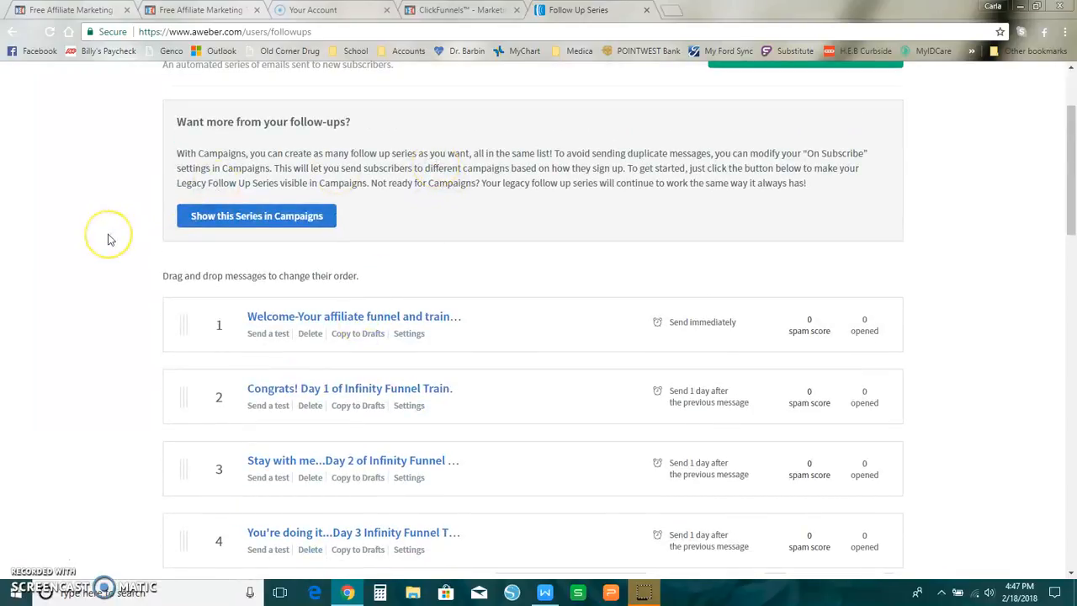